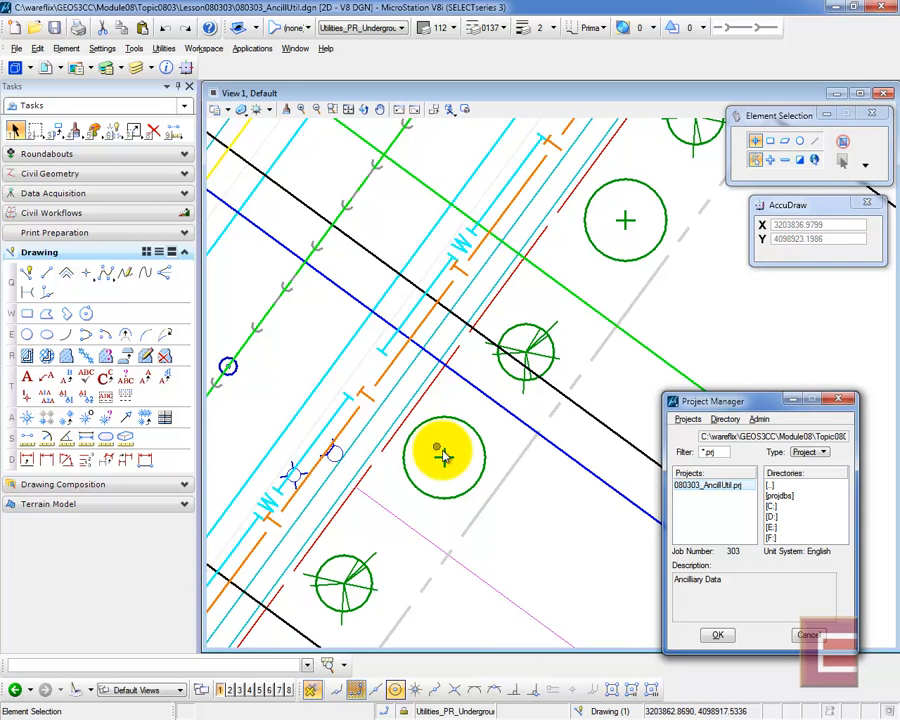
scroll(346, 414, "down", 4)
scroll(333, 423, "up", 3)
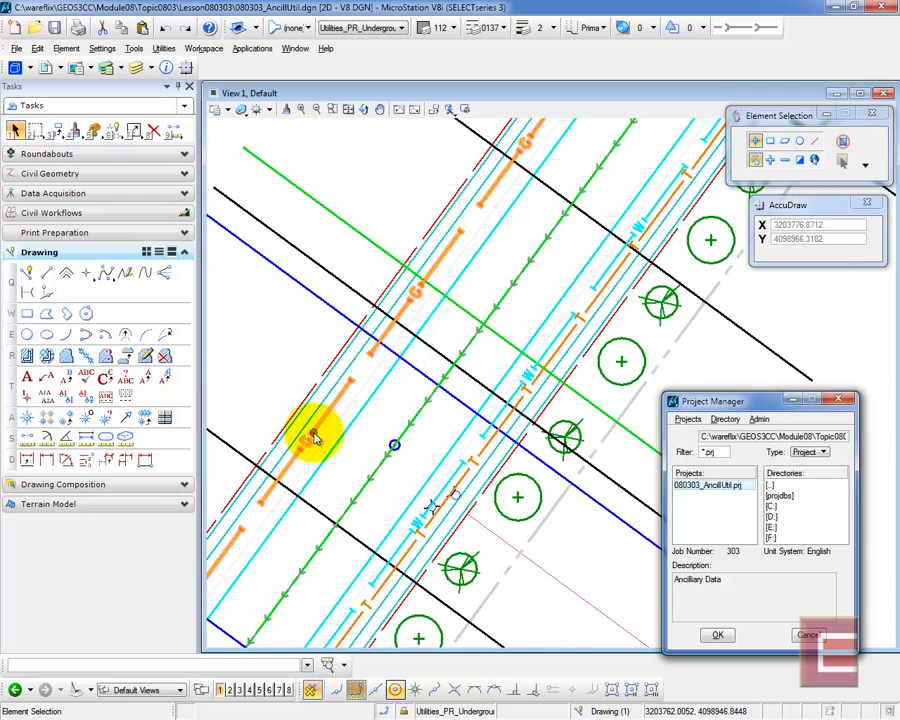
scroll(314, 428, "up", 2)
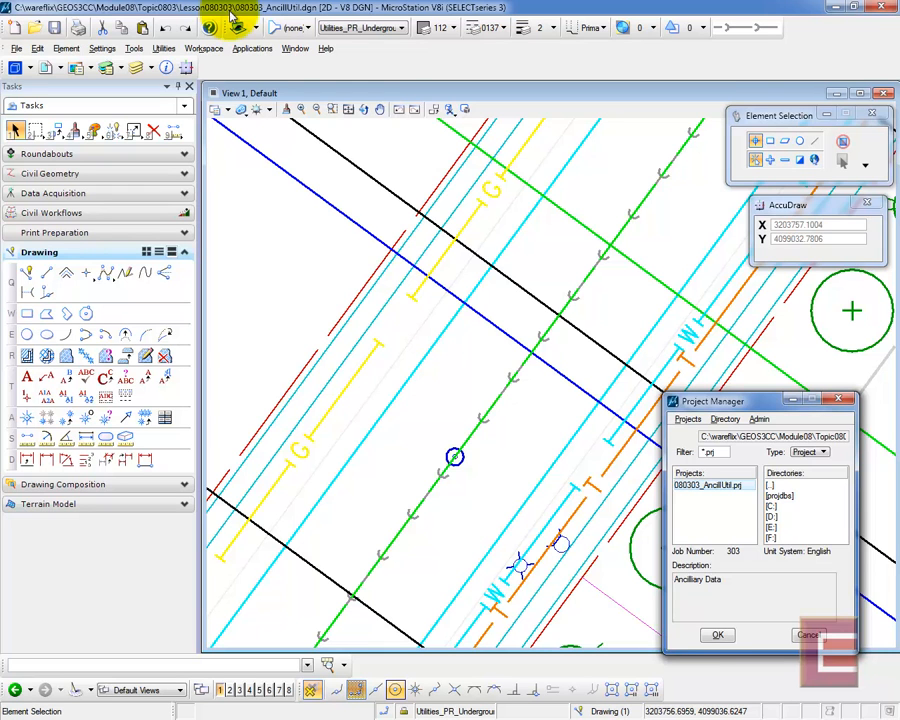
left_click(332, 109)
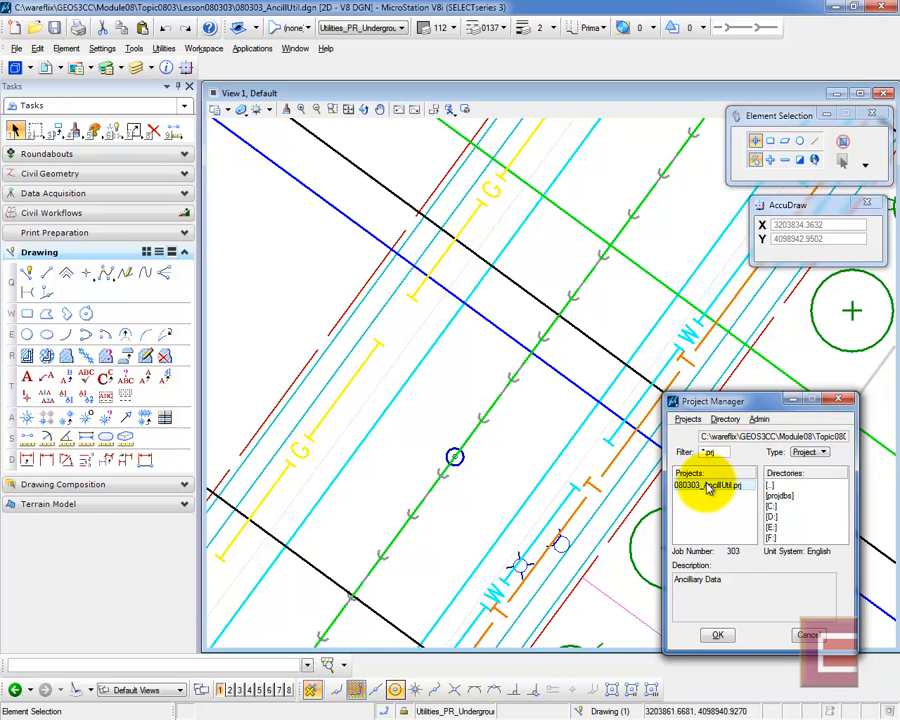
Open the road project 080303_AncillUtil.prj with the project user Ancill Data
left_click(718, 636)
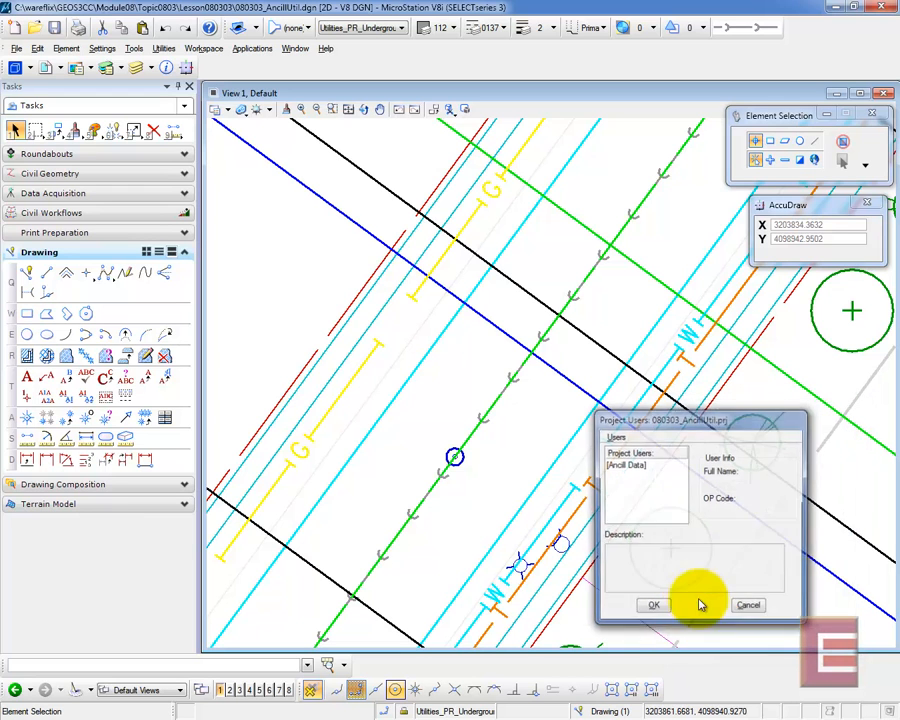
left_click(634, 466)
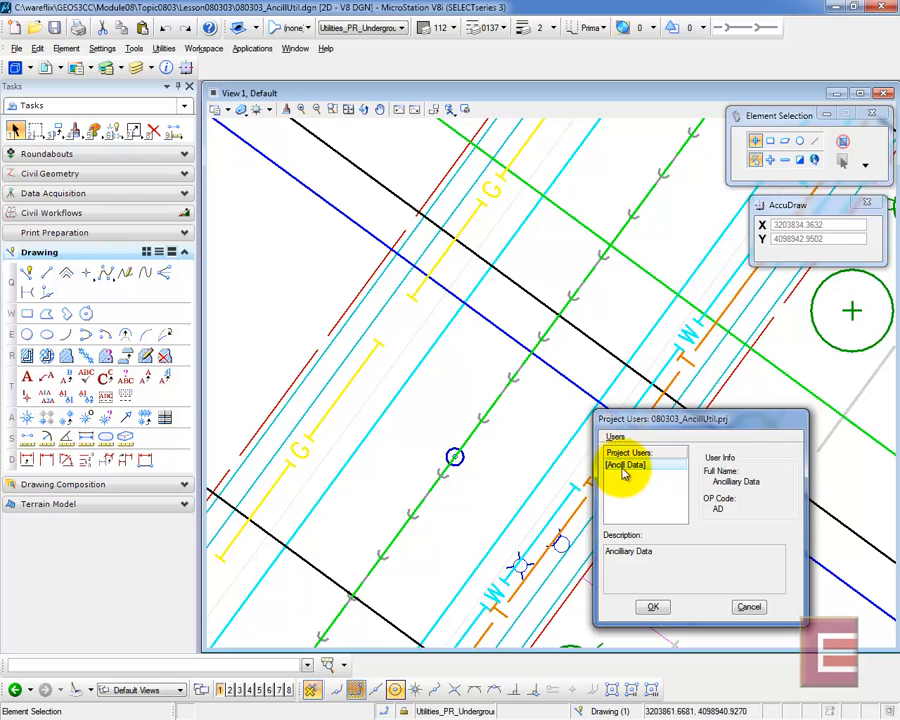
left_click(652, 608)
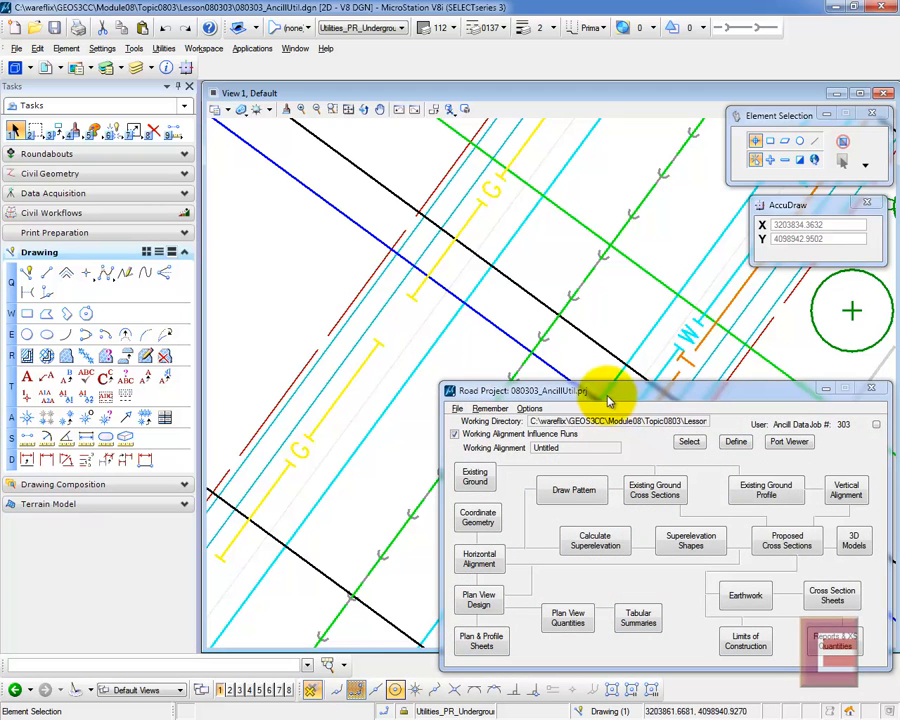
left_click_drag(613, 432, 621, 518)
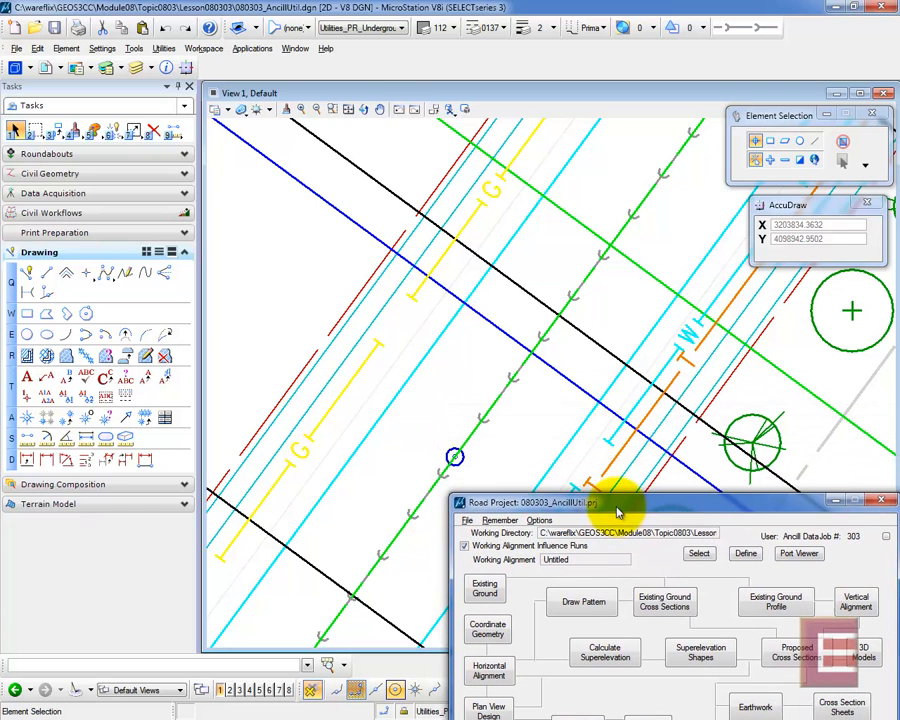
Open the cross section tool Draw Ancillary Features and delete both ROW element sets from its list
left_click(252, 48)
mouse_move(255, 63)
mouse_move(315, 82)
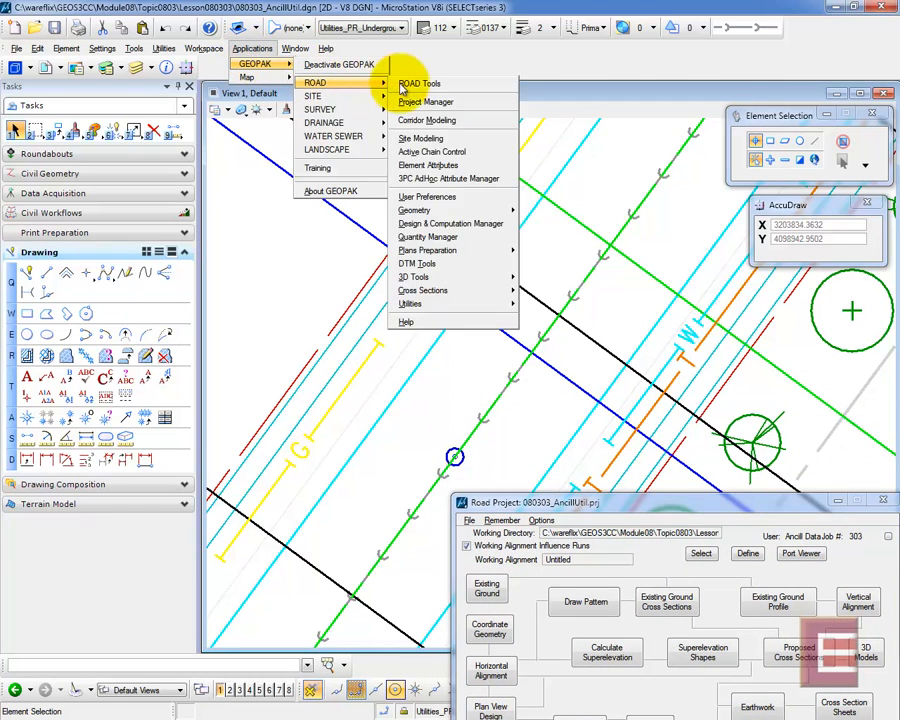
mouse_move(450, 292)
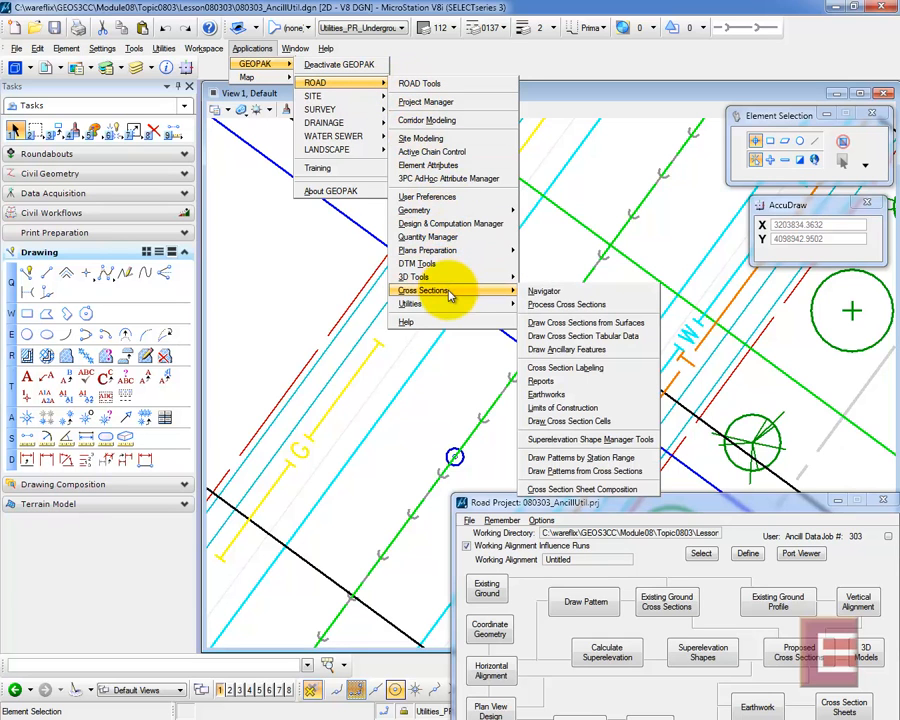
left_click(573, 354)
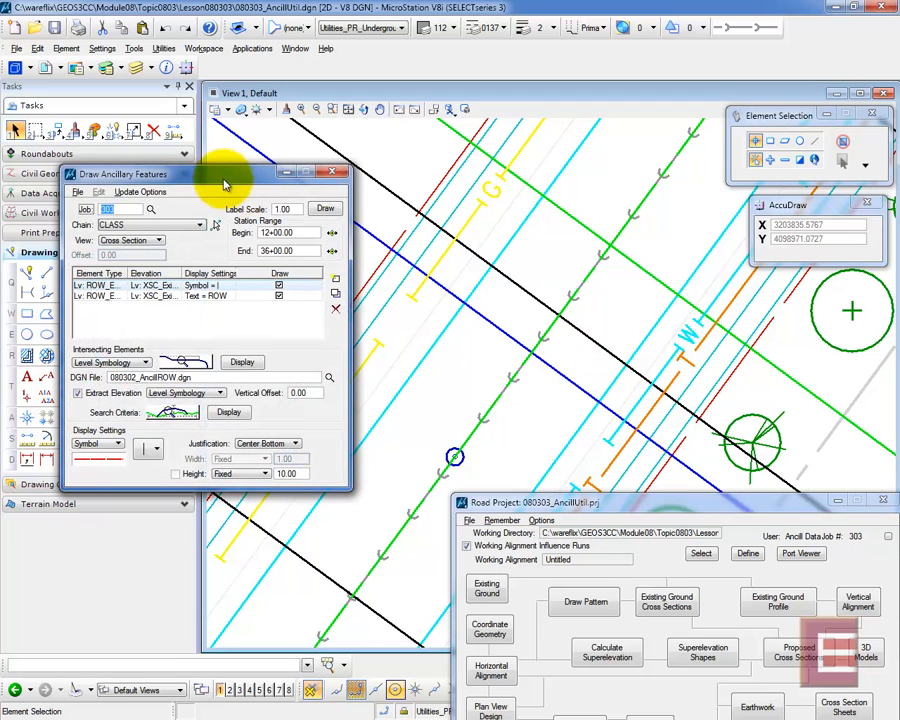
mouse_move(217, 182)
left_mouse_down()
mouse_move(235, 145)
mouse_move(229, 132)
left_mouse_up()
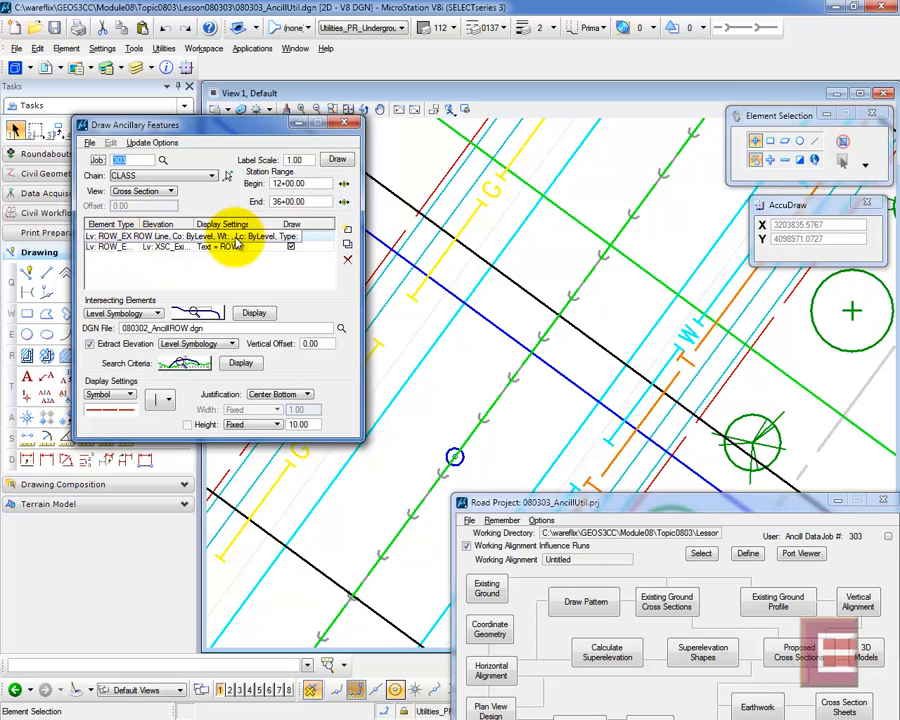
left_click(347, 262)
left_click(347, 261)
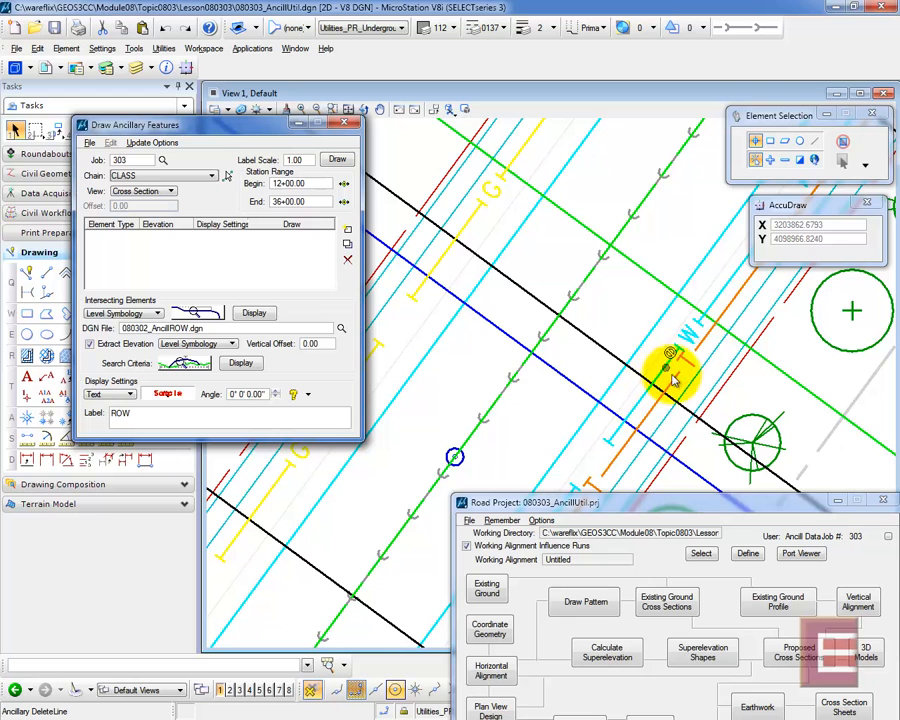
Define the intersecting elements by Level Symbology, resetting the criteria and matching them to the underground telephone line in the plan
left_click(118, 314)
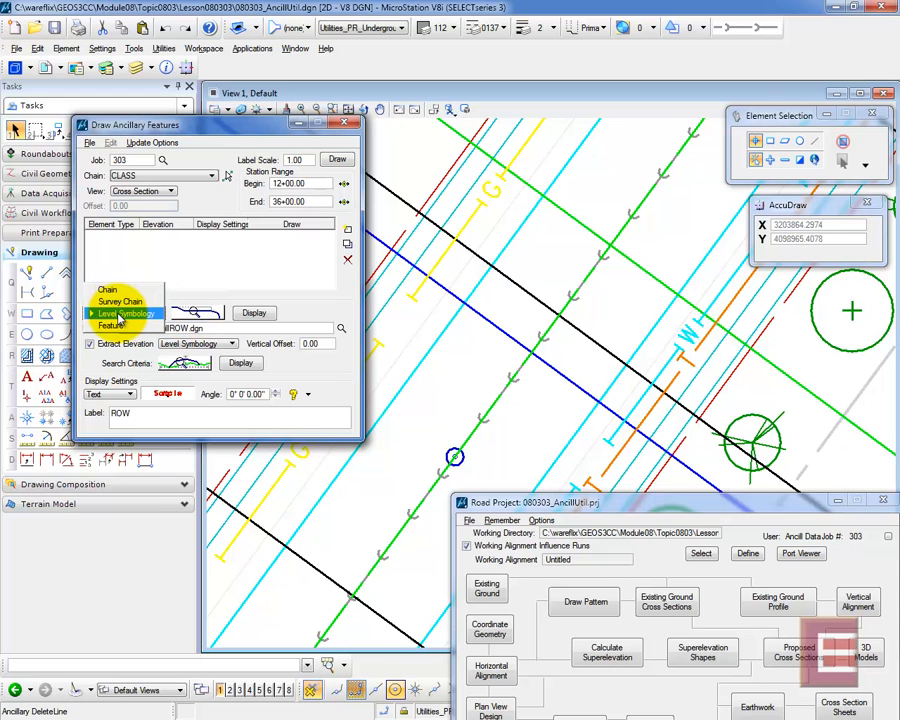
left_click(118, 314)
left_click(196, 316)
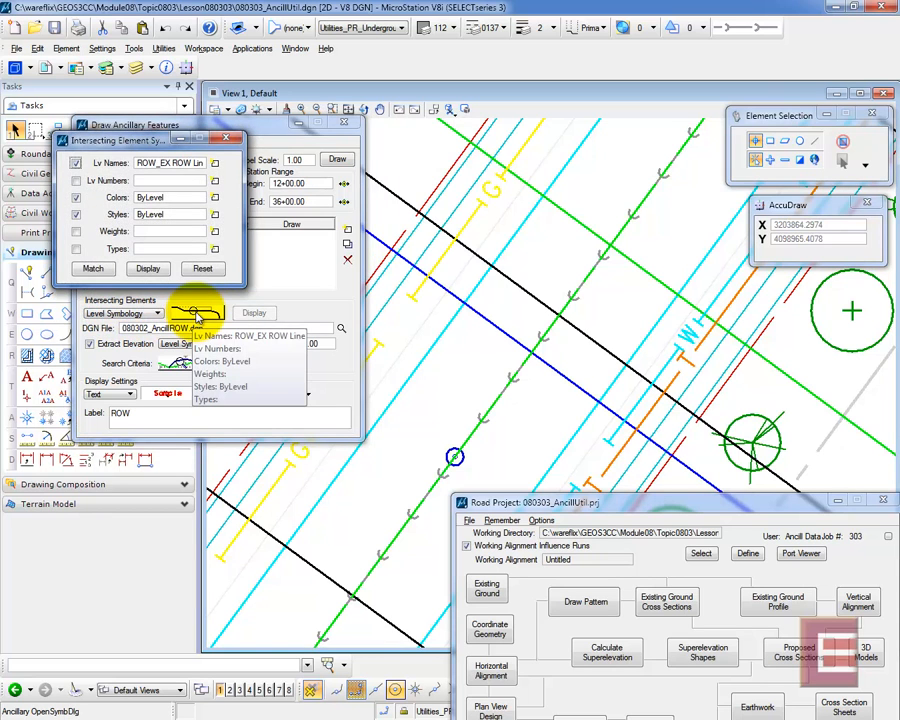
left_click(201, 270)
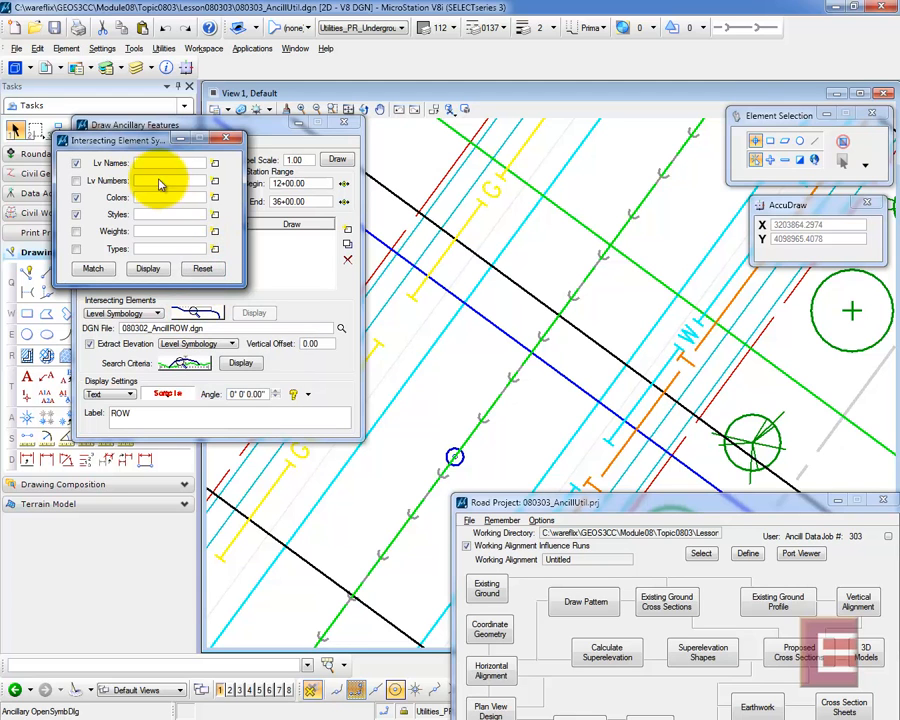
left_click(91, 270)
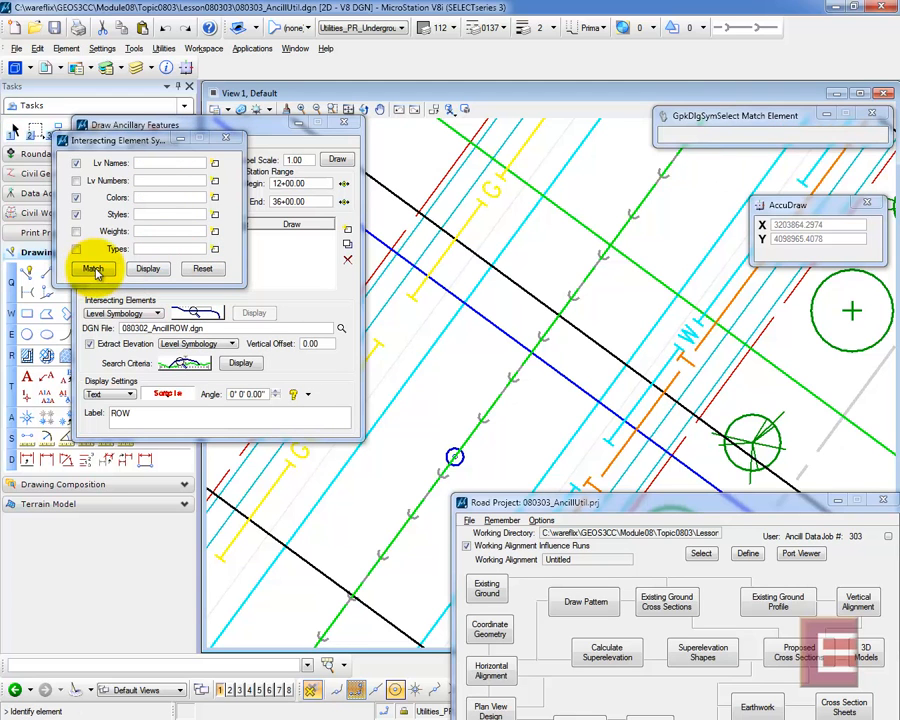
left_click(678, 376)
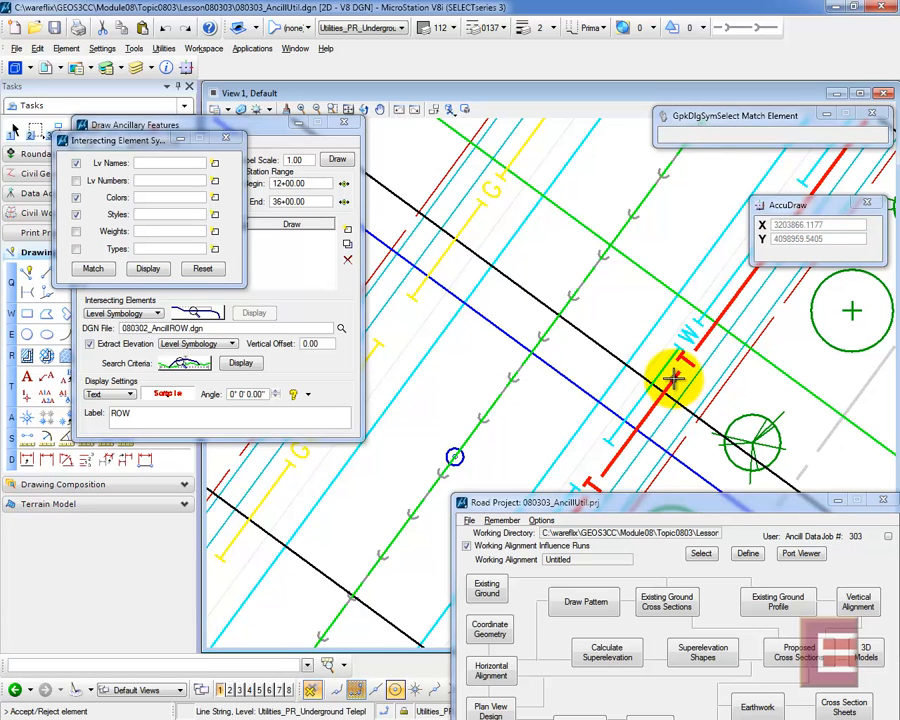
left_click(618, 316)
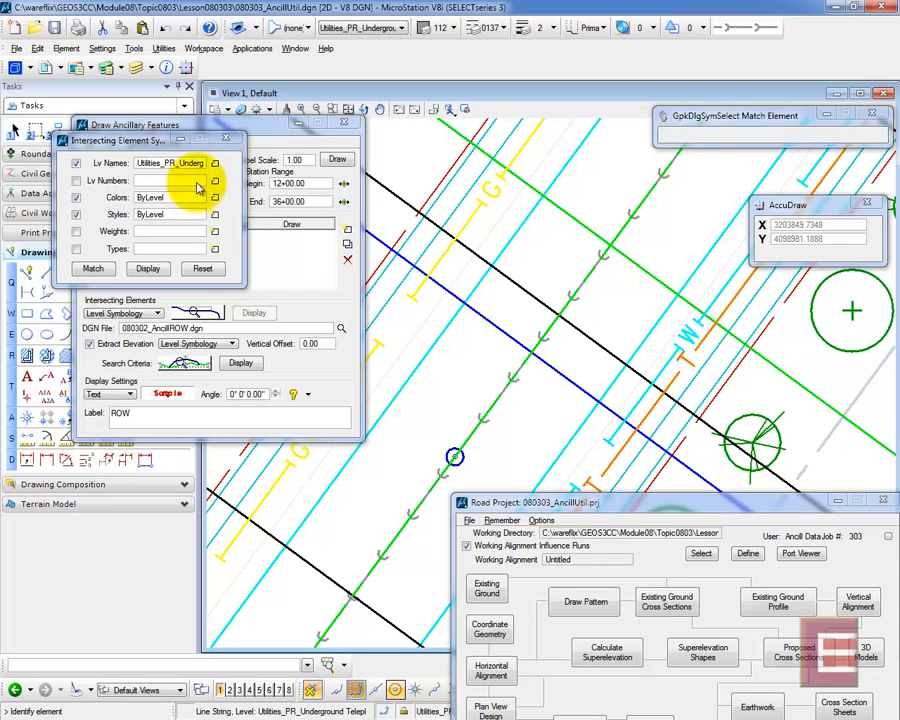
left_click_drag(156, 166, 221, 167)
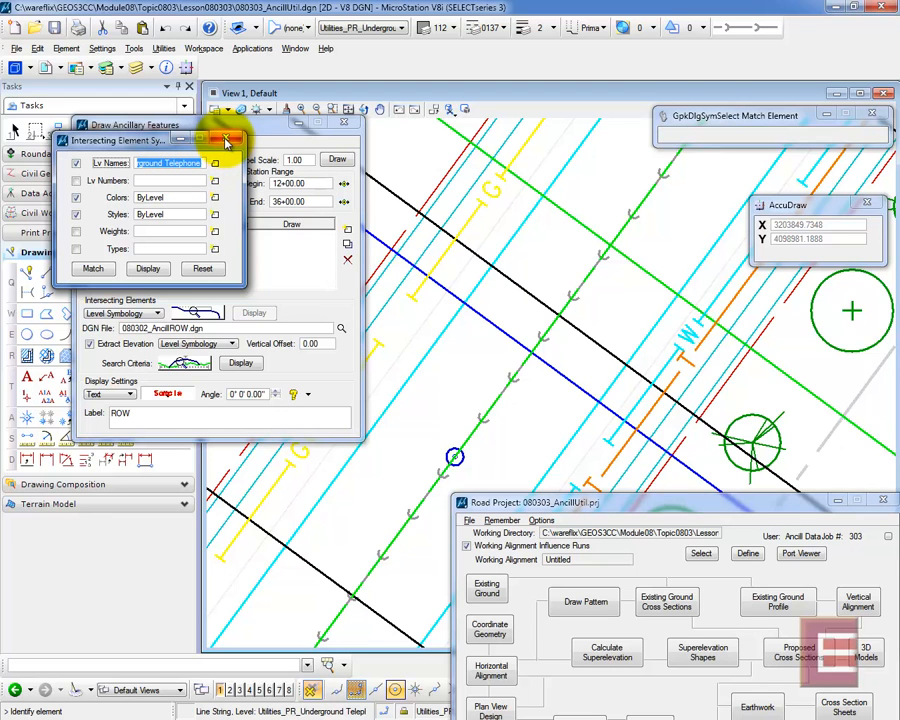
left_click(227, 142)
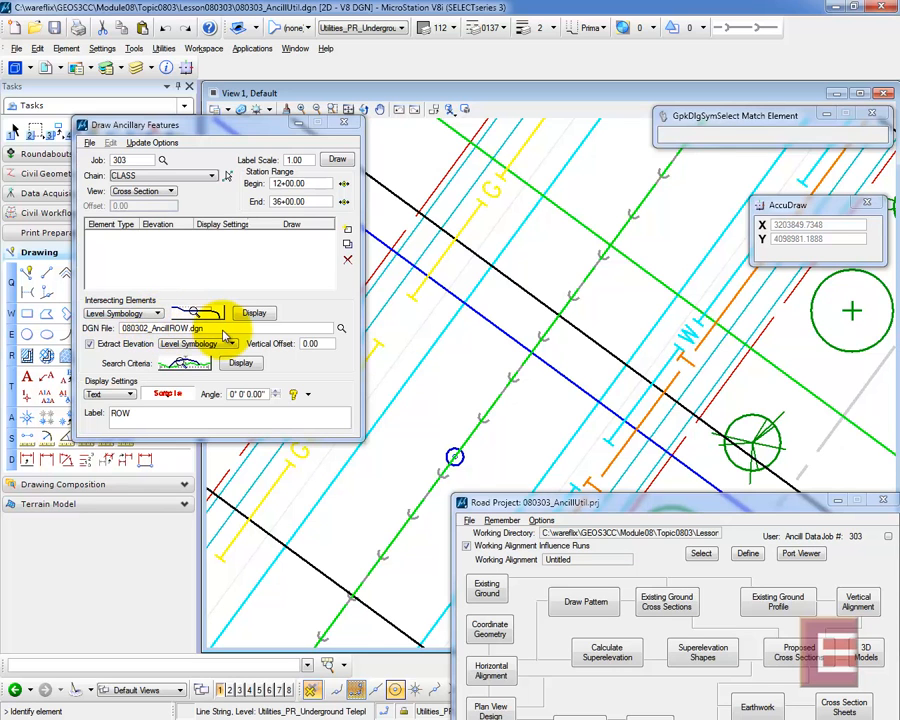
Set the intersecting elements' DGN file to 080303_AncillUtil.dgn and delete the trial element set from the list
left_click_drag(215, 330, 112, 330)
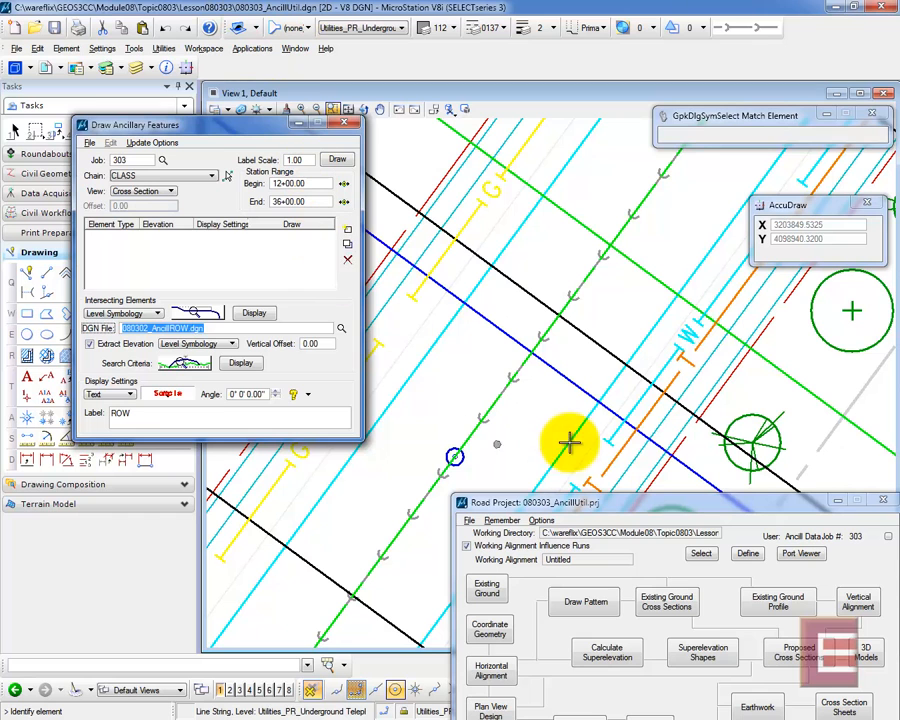
left_click(347, 232)
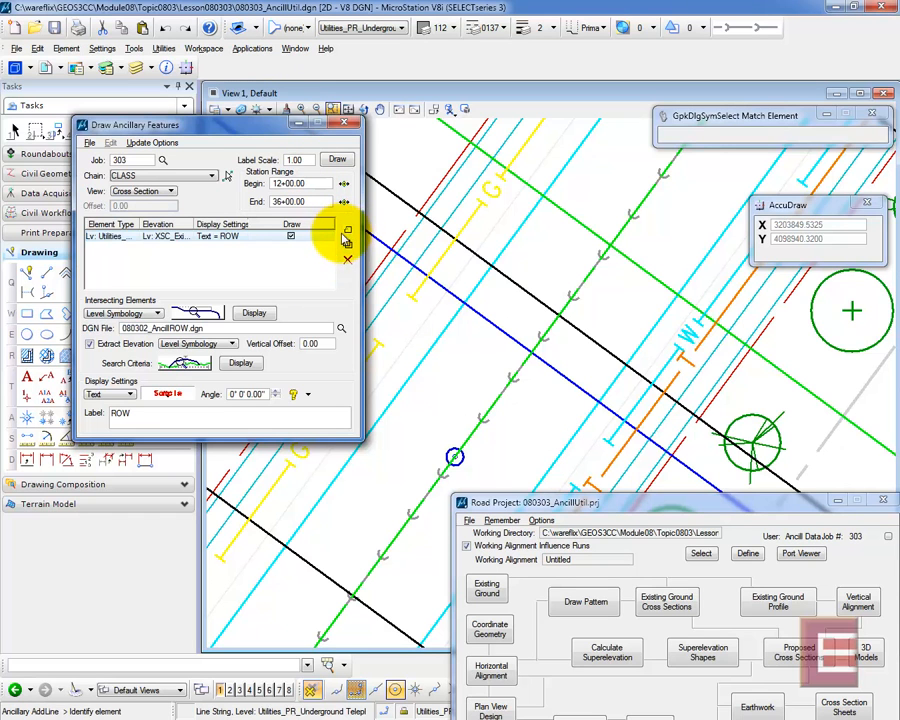
left_click(341, 330)
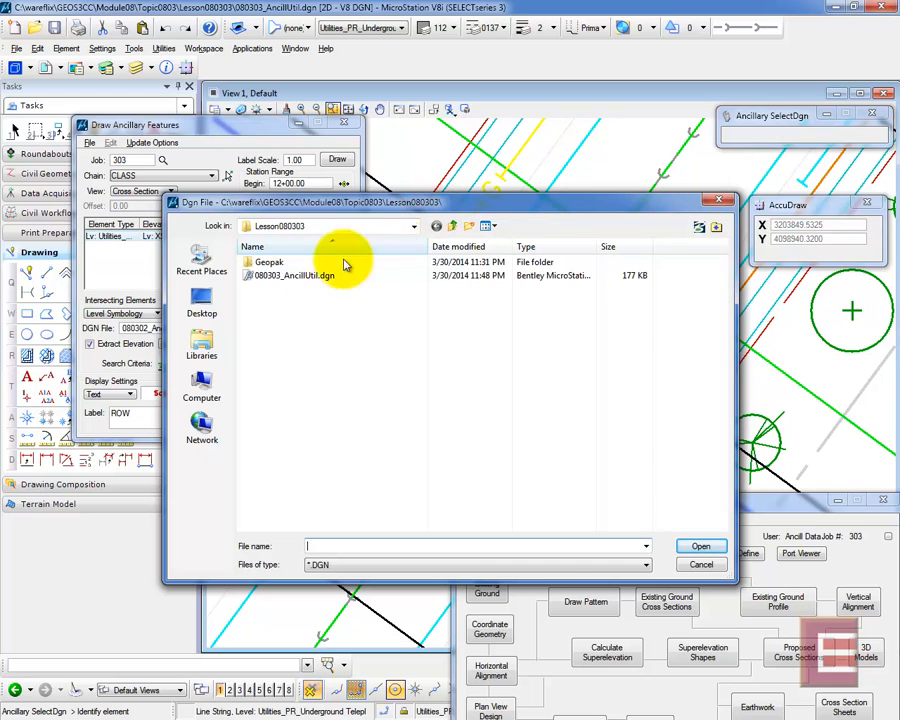
left_click(283, 276)
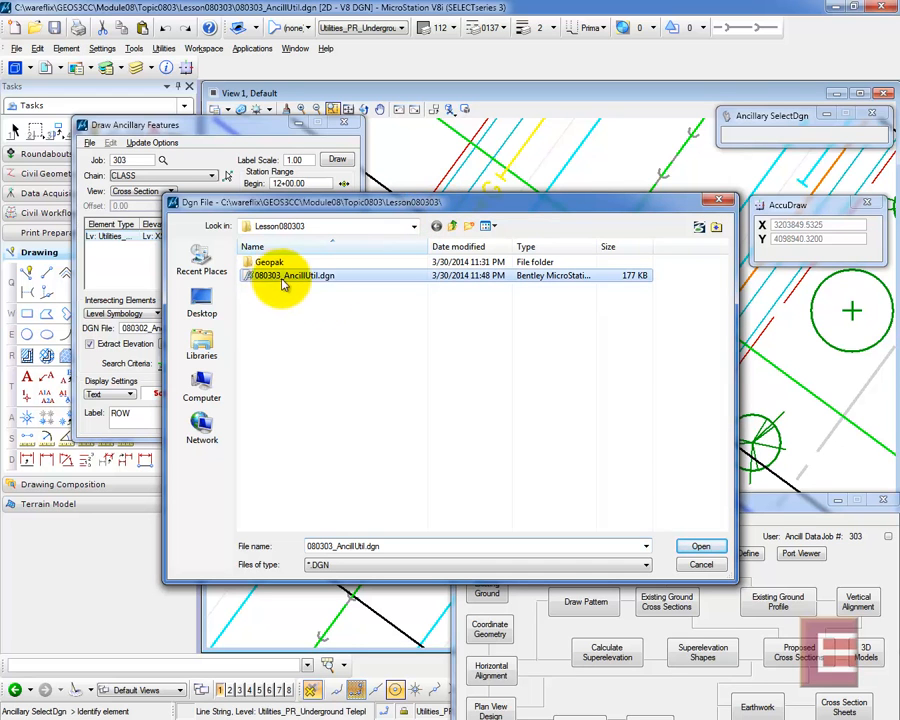
left_click(702, 548)
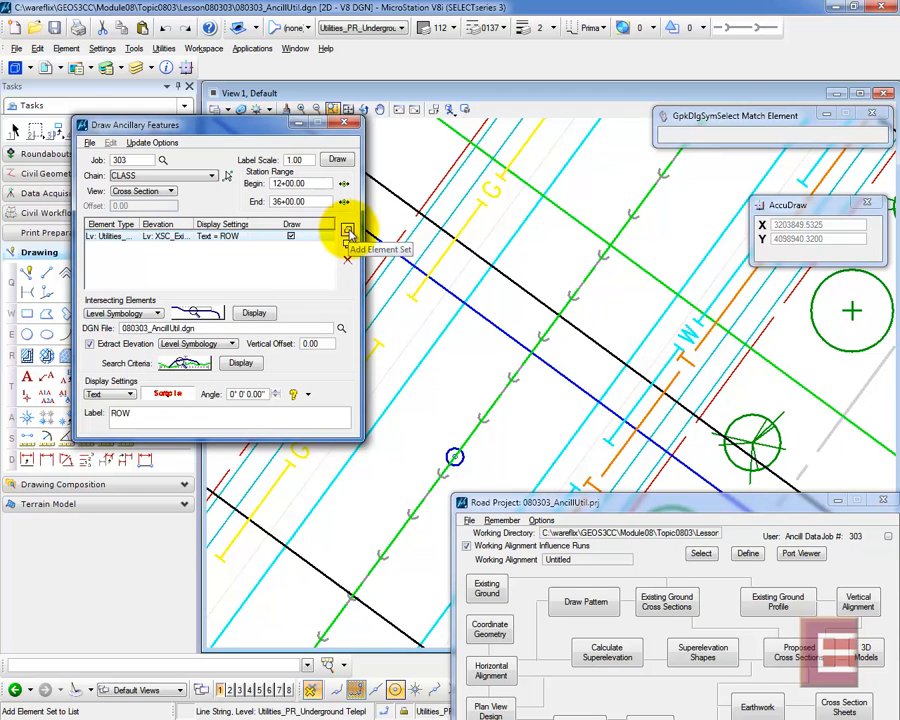
left_click(347, 232)
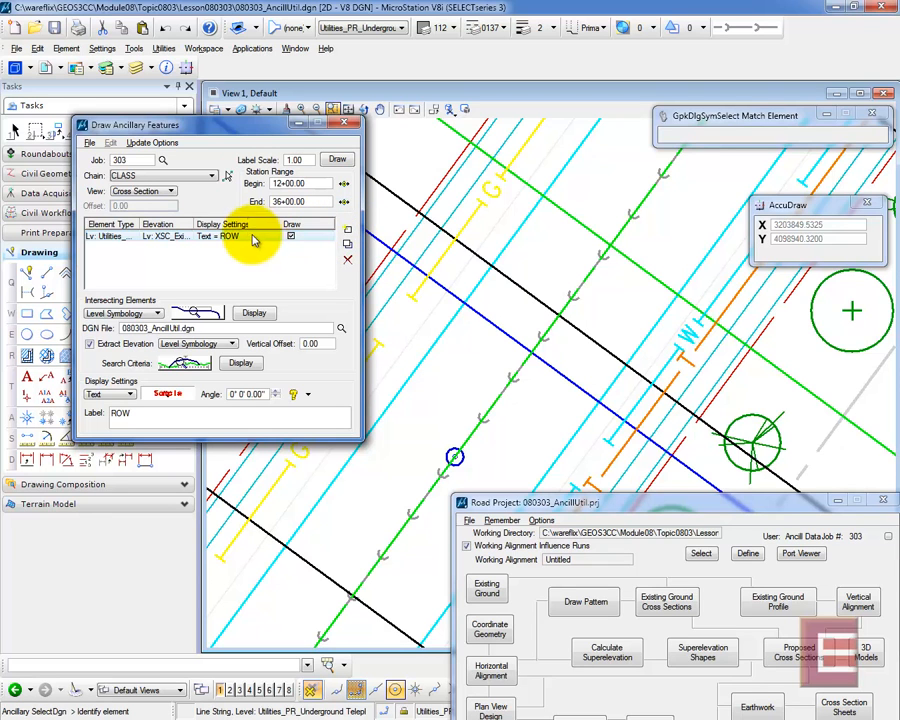
left_click(347, 261)
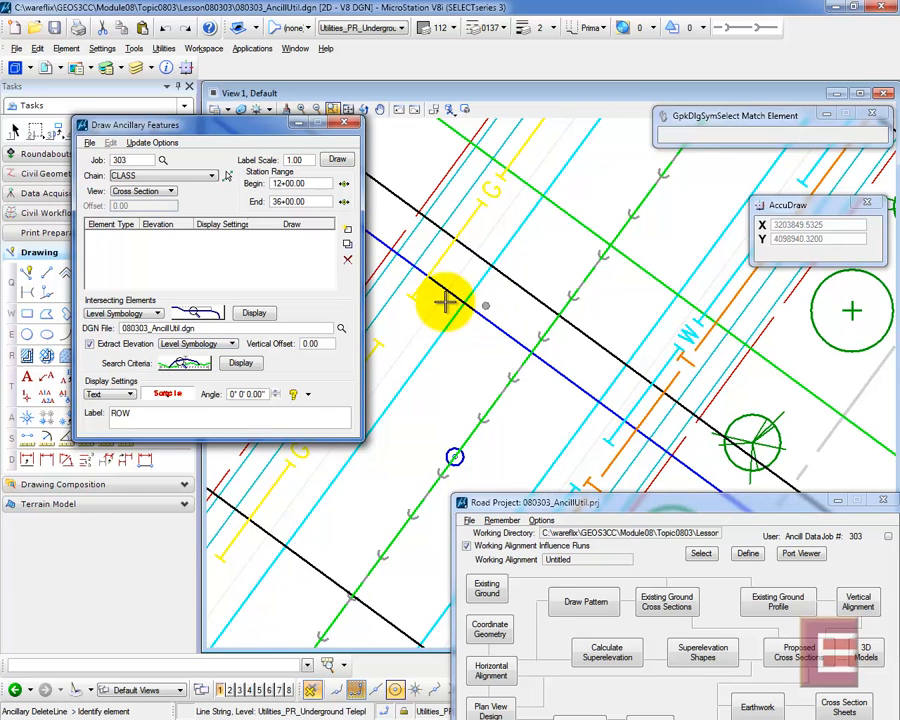
Extract the telephone line's elevation by Level Symbology, with a vertical offset of 0.00
scroll(415, 293, "down", 3)
scroll(415, 293, "down", 4)
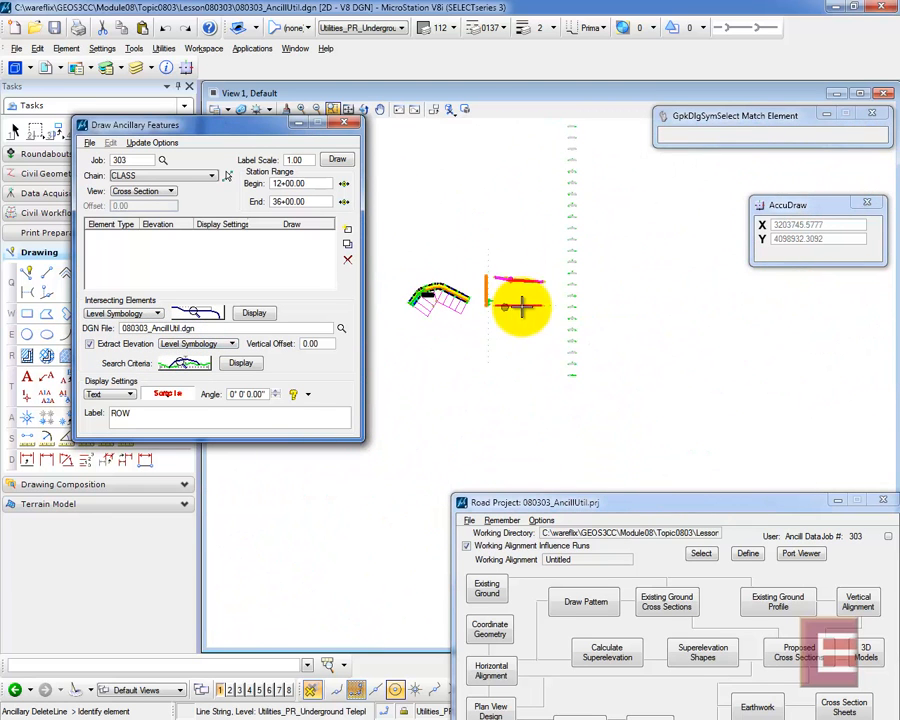
scroll(596, 299, "up", 5)
scroll(484, 283, "up", 6)
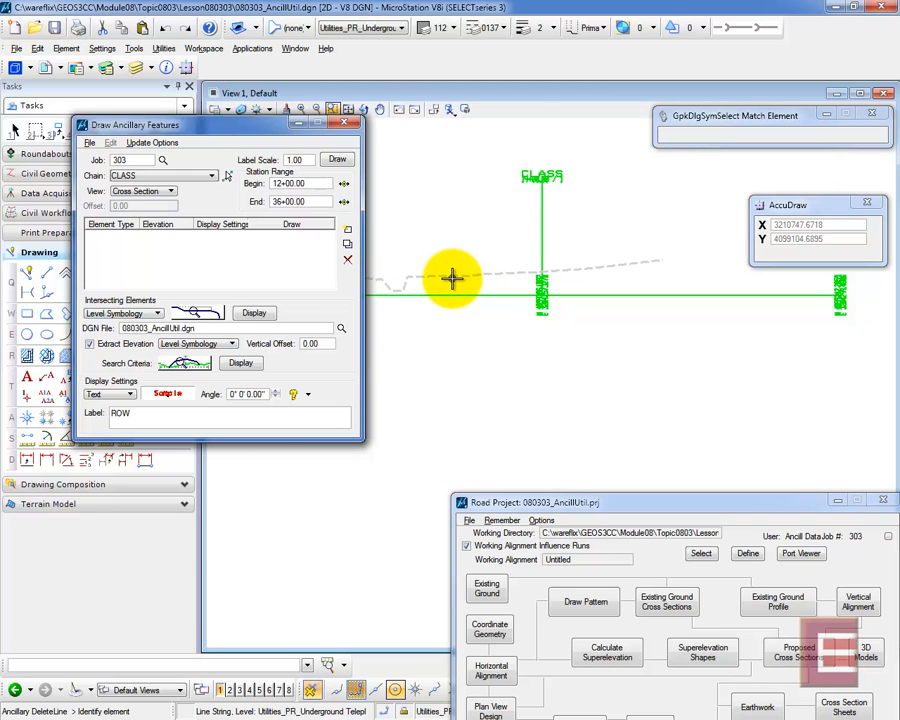
left_click(187, 344)
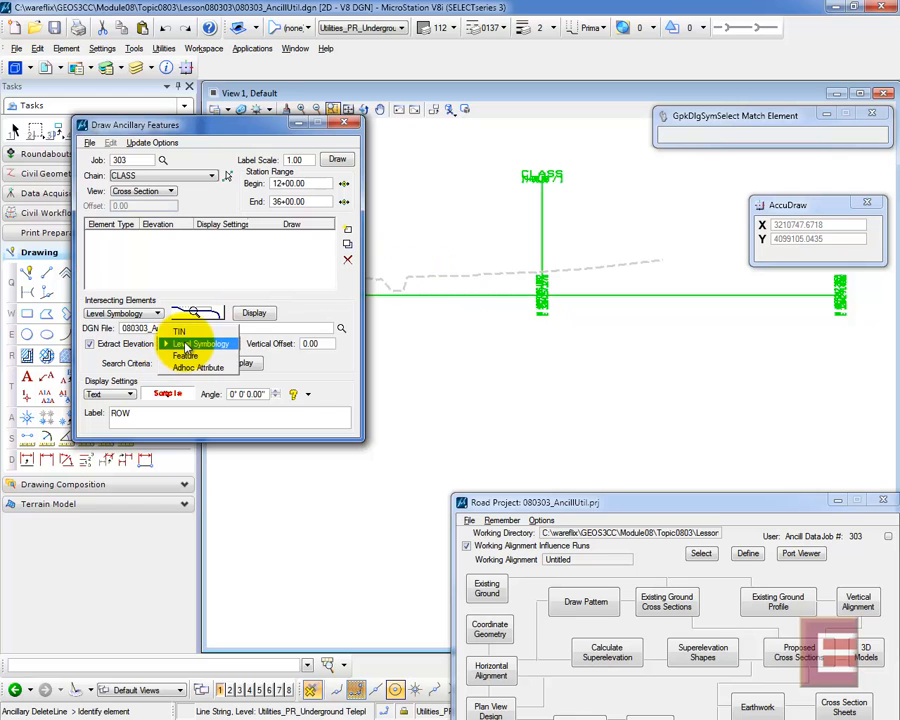
left_click(196, 345)
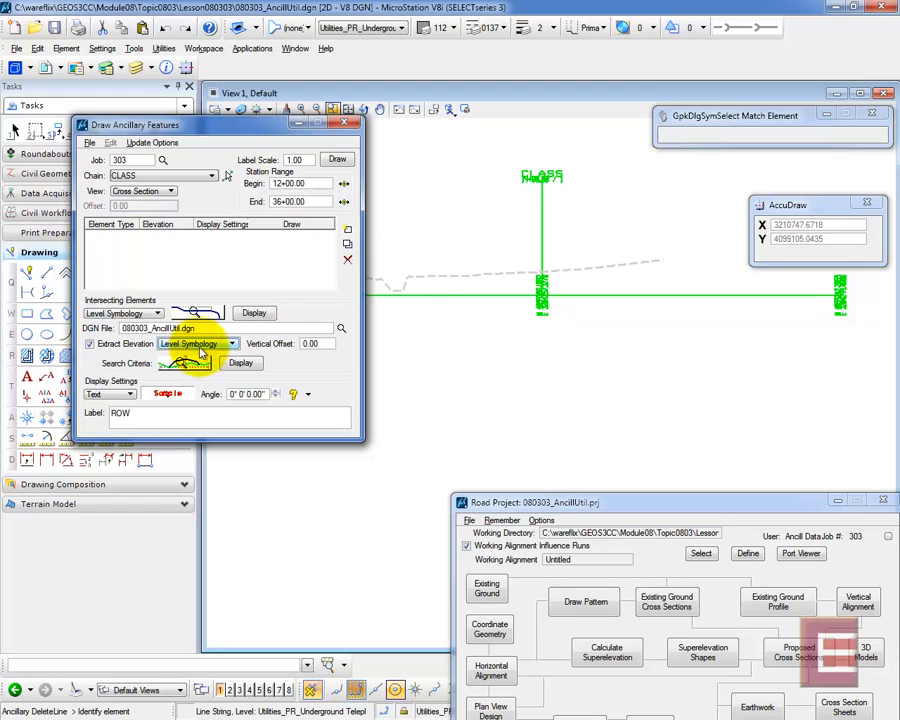
double_click(312, 344)
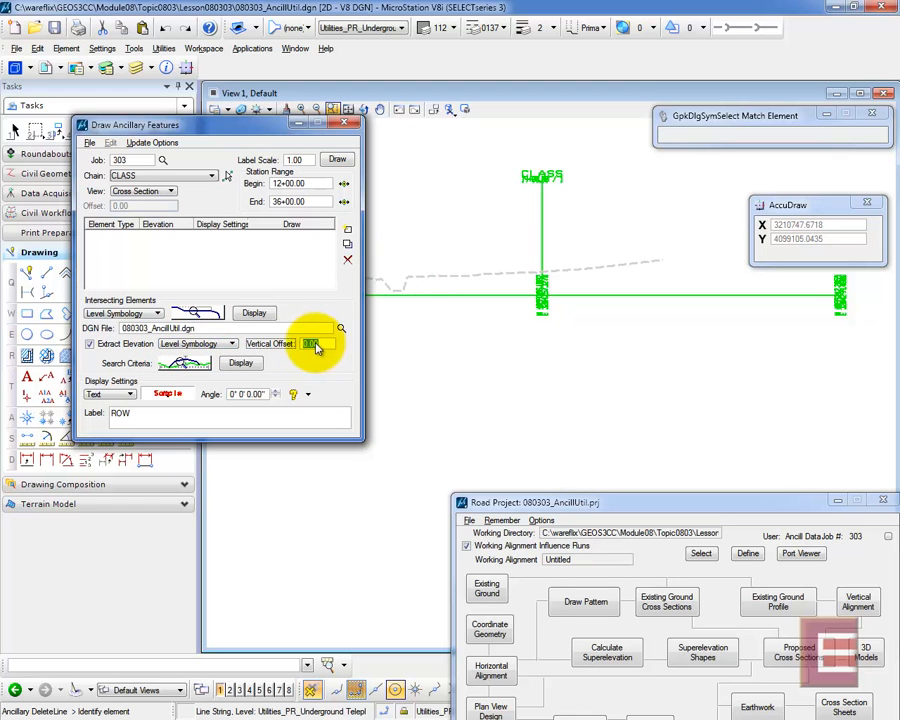
Reset the elevation search criteria and match them to the dashed existing ground line on a CLASS cross section
left_click(185, 362)
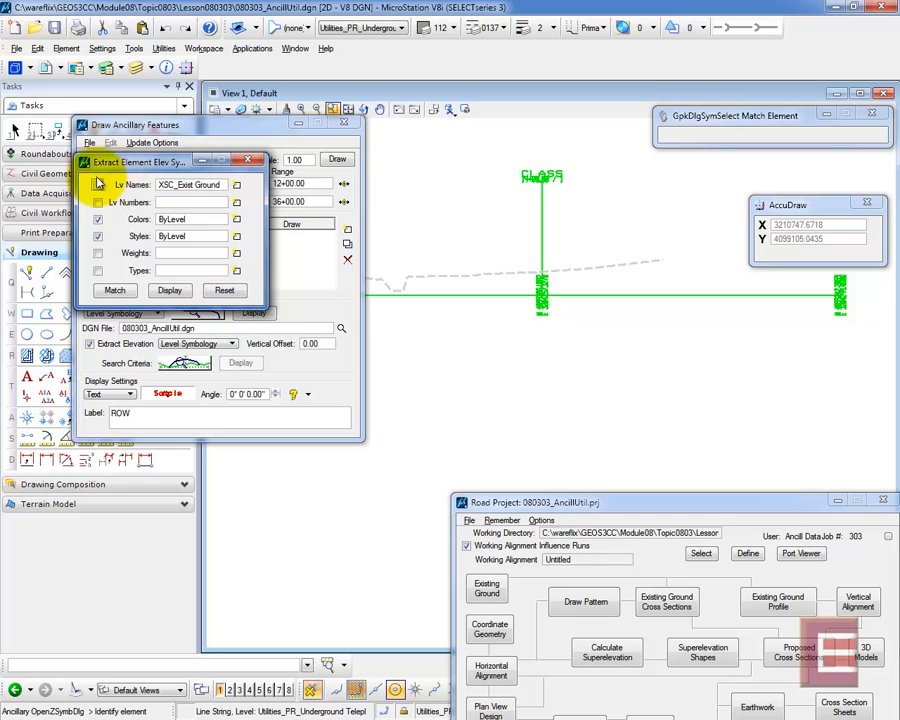
left_click(225, 291)
left_click(115, 290)
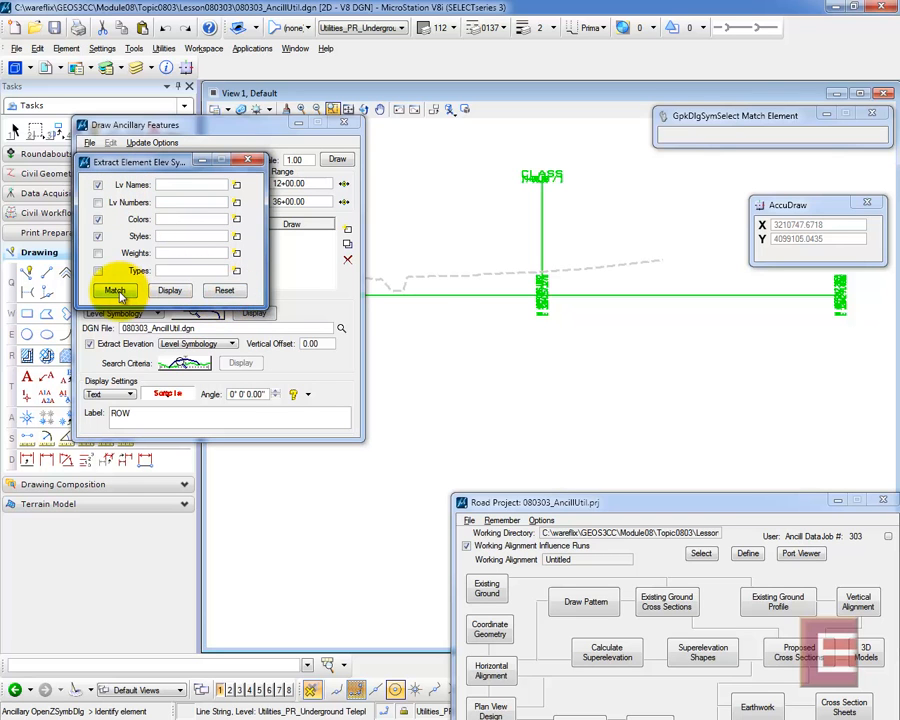
left_click(551, 274)
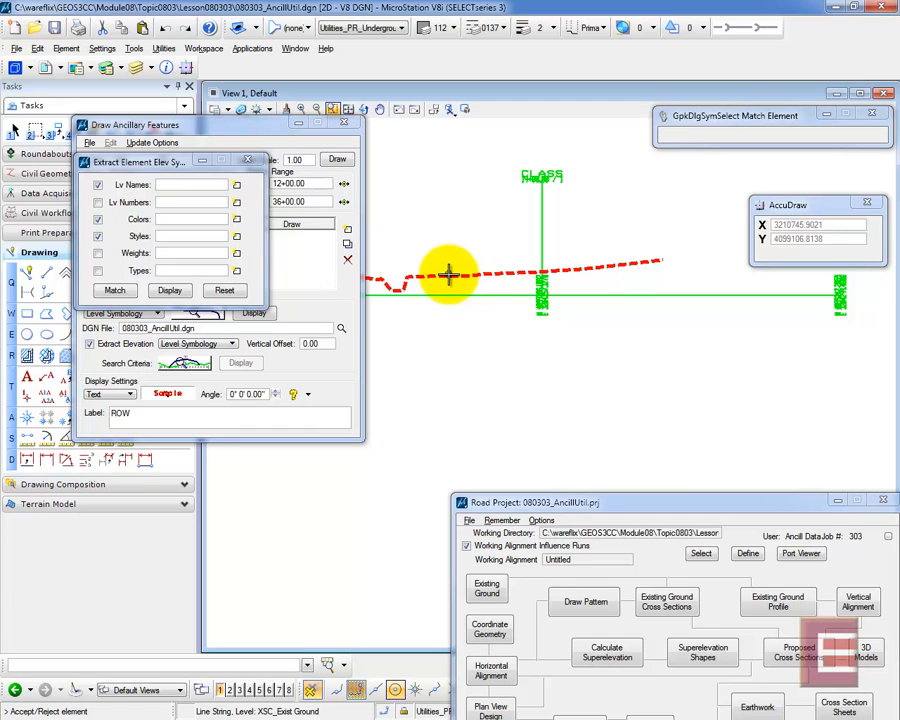
left_click(449, 223)
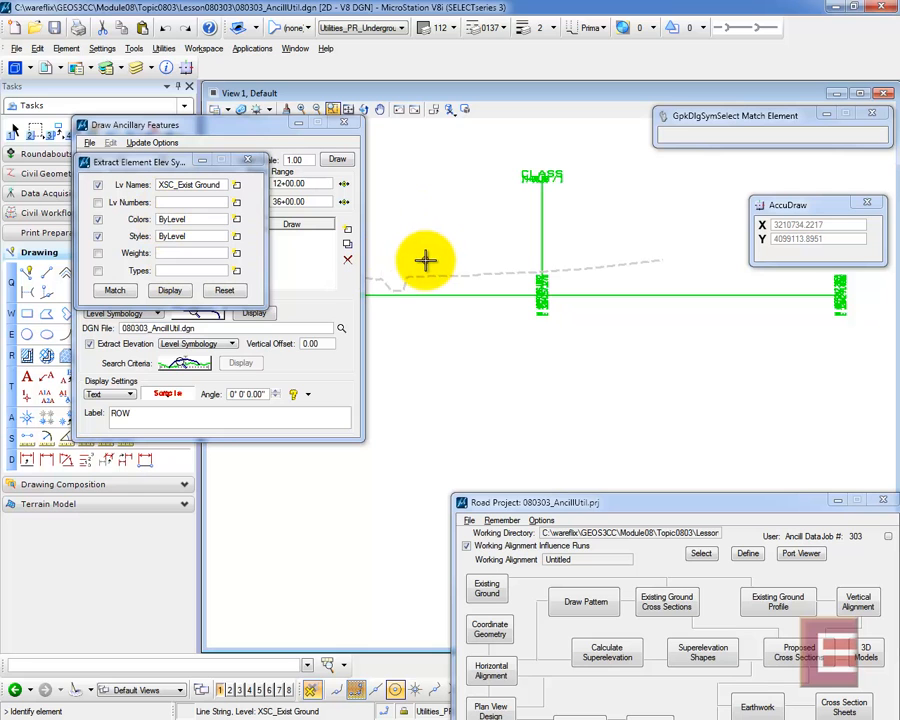
left_click(247, 160)
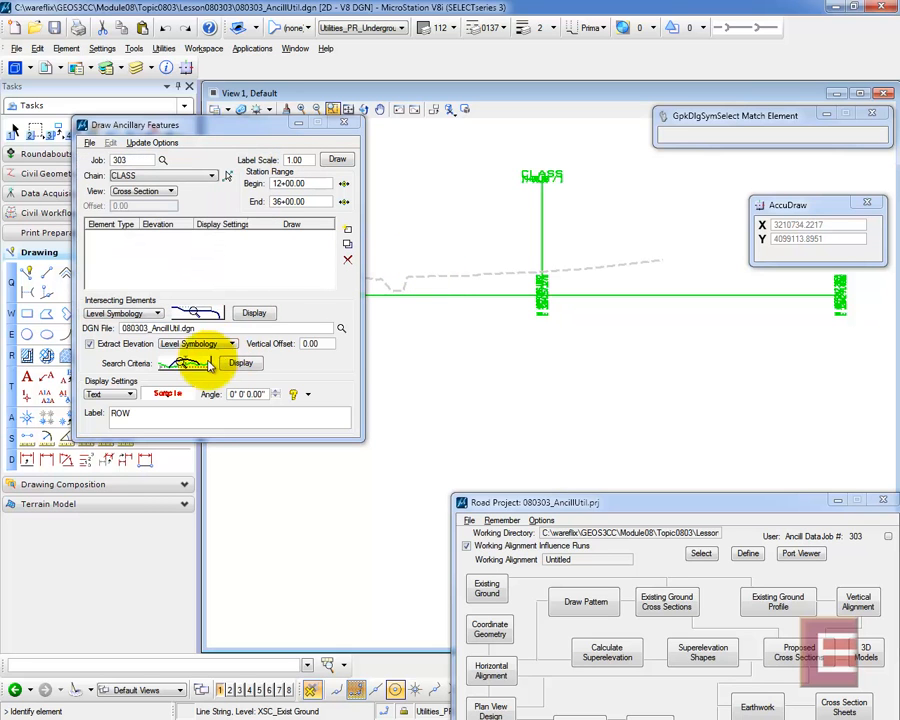
Set the display settings to Symbol, using the vertical line symbol
left_click(112, 394)
left_click(110, 383)
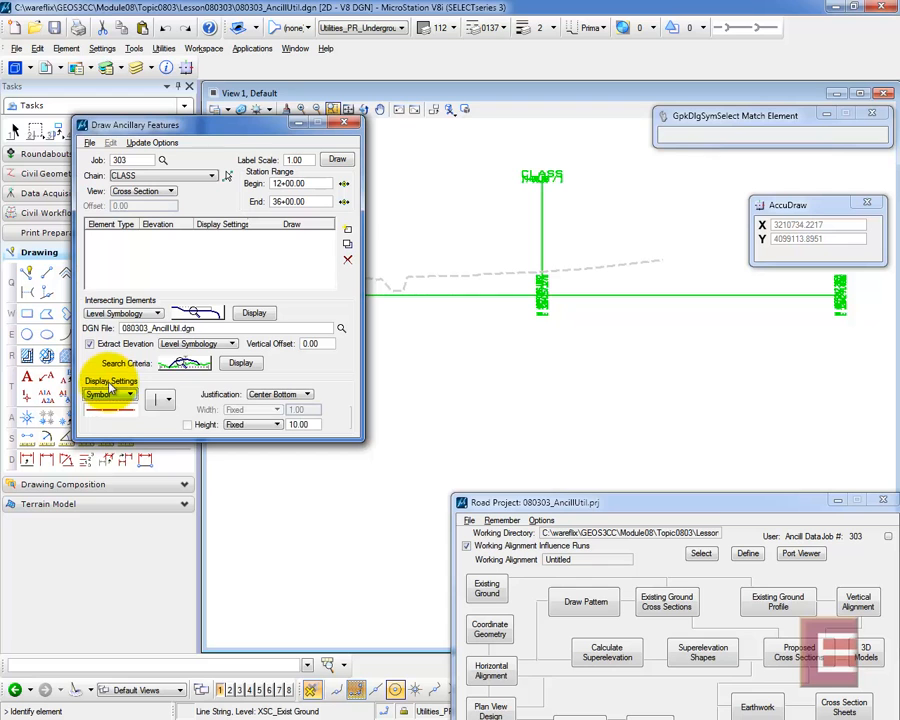
left_click(160, 400)
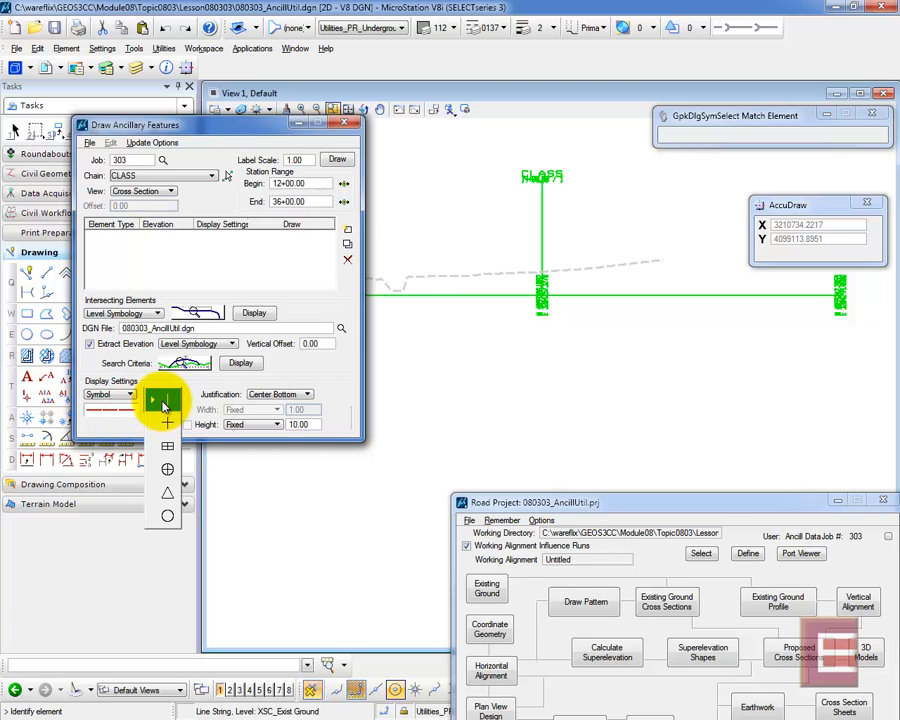
left_click(163, 402)
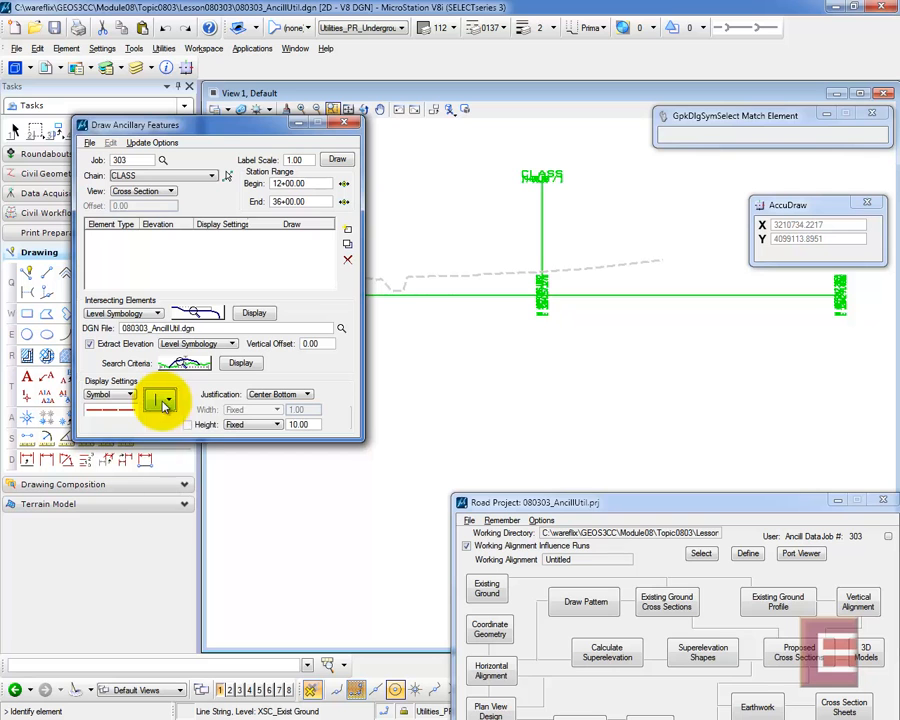
Set the symbol's symbology level to Utilities_EX_Underground Telephone
left_click(115, 412)
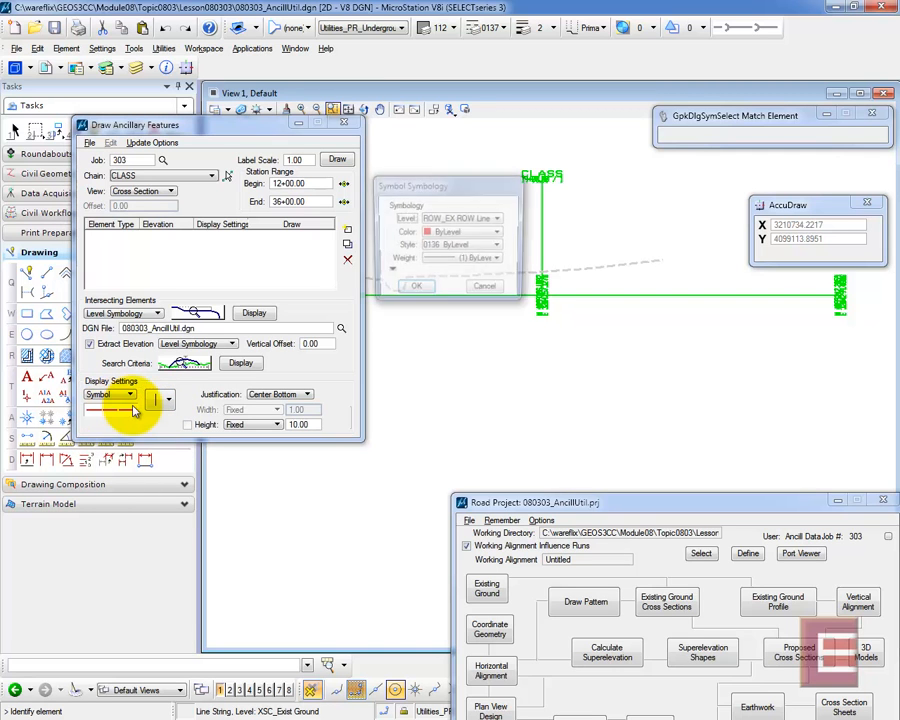
left_click(470, 220)
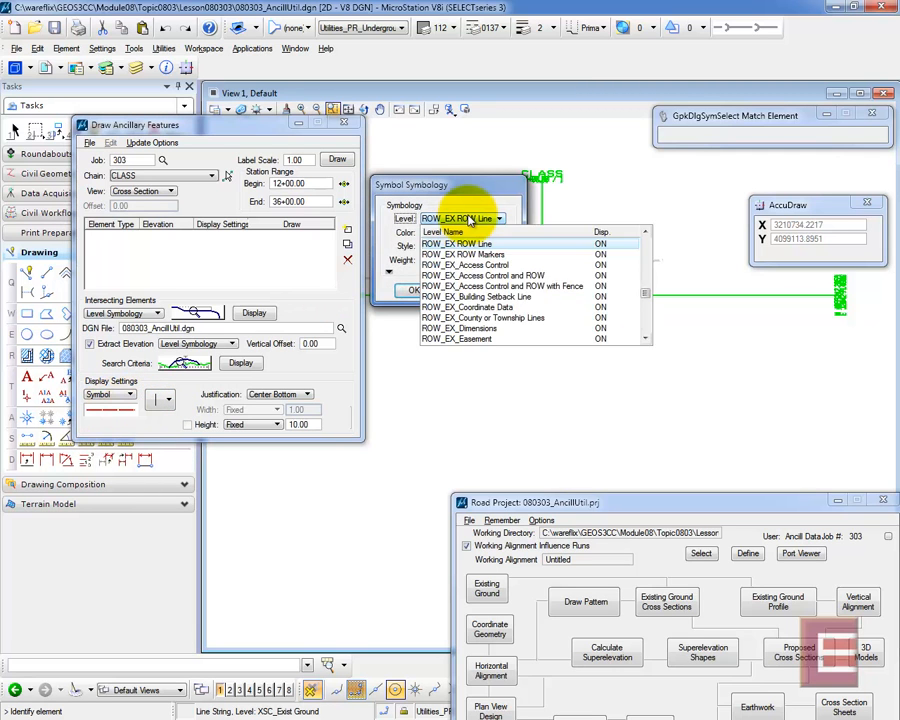
left_click_drag(648, 296, 652, 318)
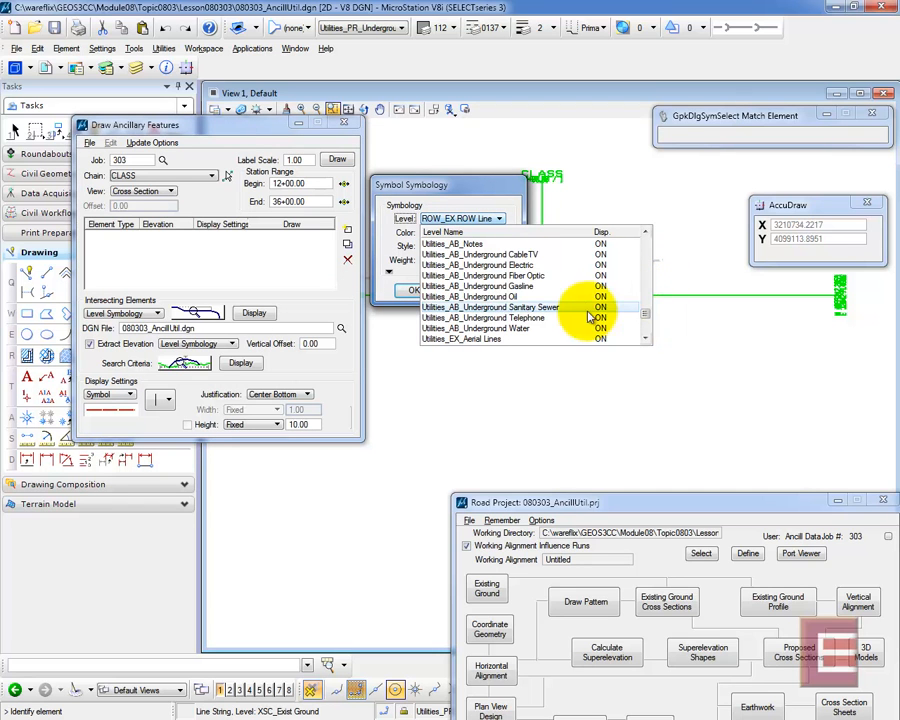
scroll(480, 320, "down", 2)
scroll(480, 318, "down", 4)
scroll(474, 298, "up", 1)
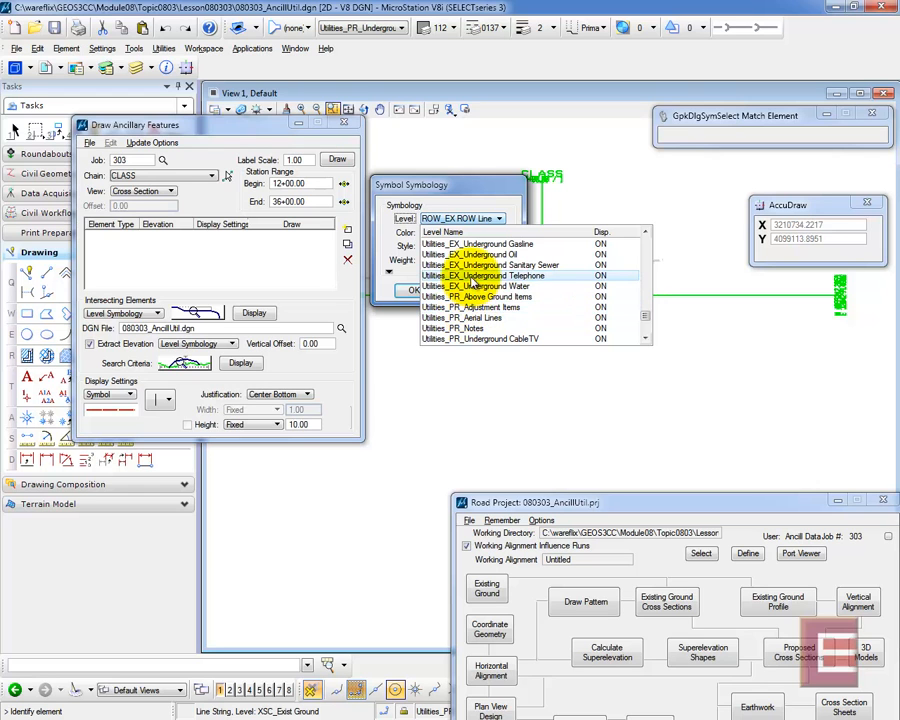
left_click(473, 278)
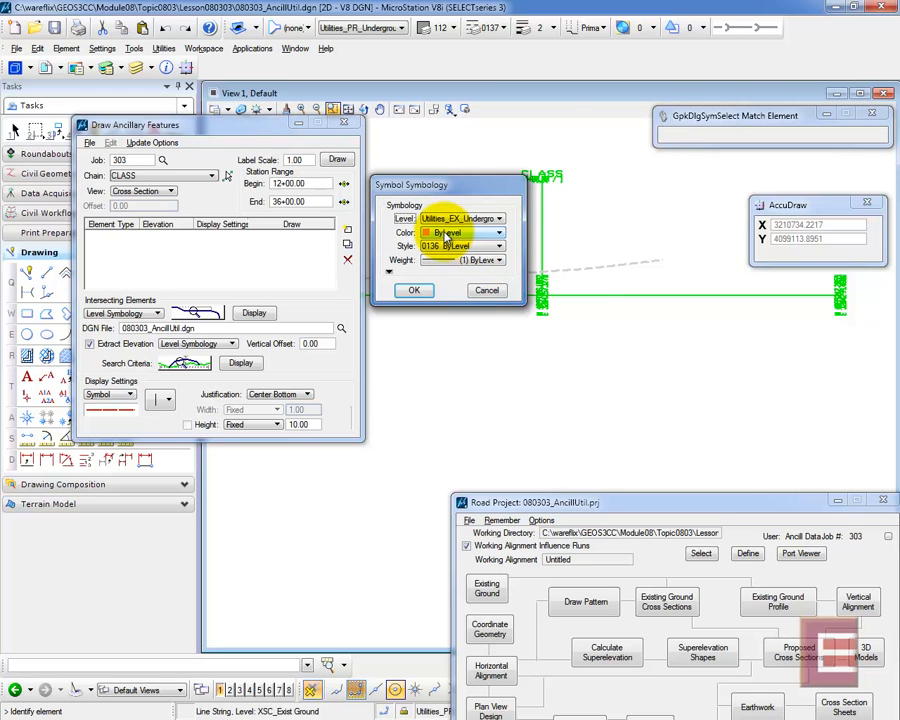
left_click(416, 290)
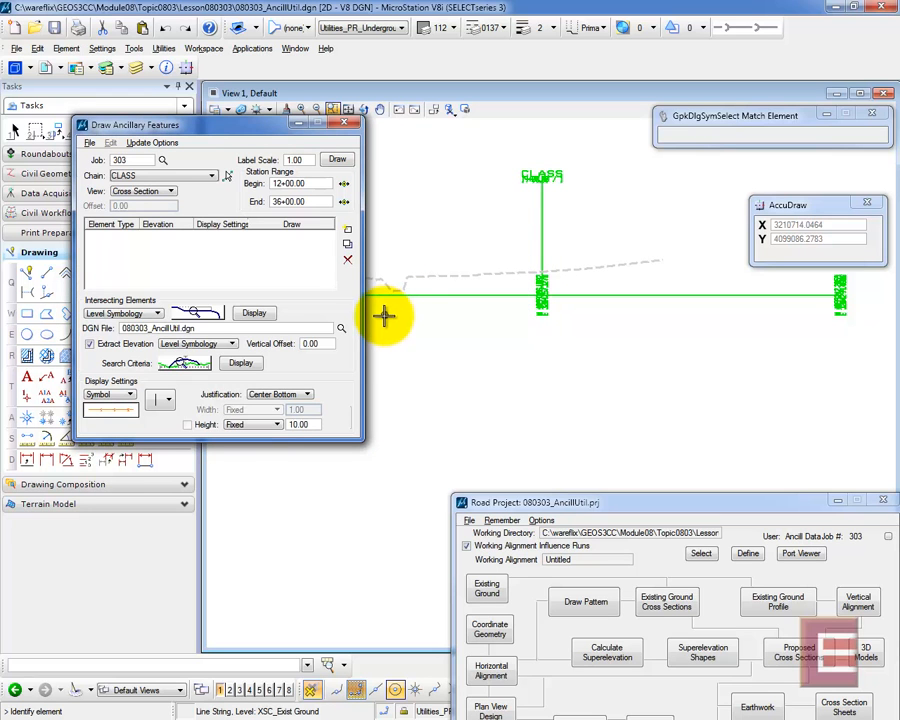
Set the symbol's justification to Center Top, trying a height of -10.00, and add the telephone element set to the list
left_click(270, 395)
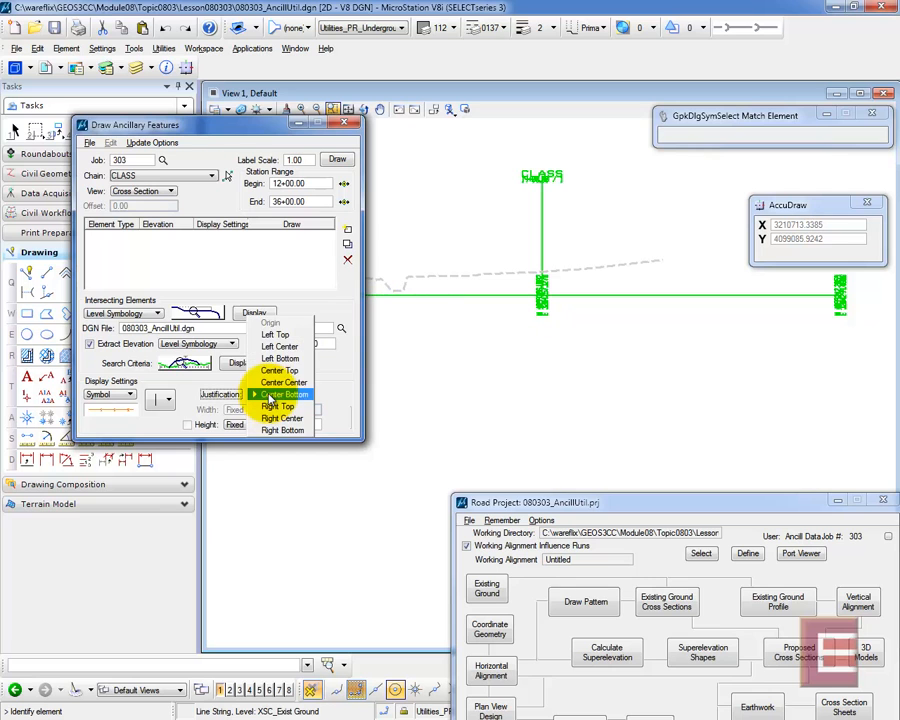
left_click(274, 370)
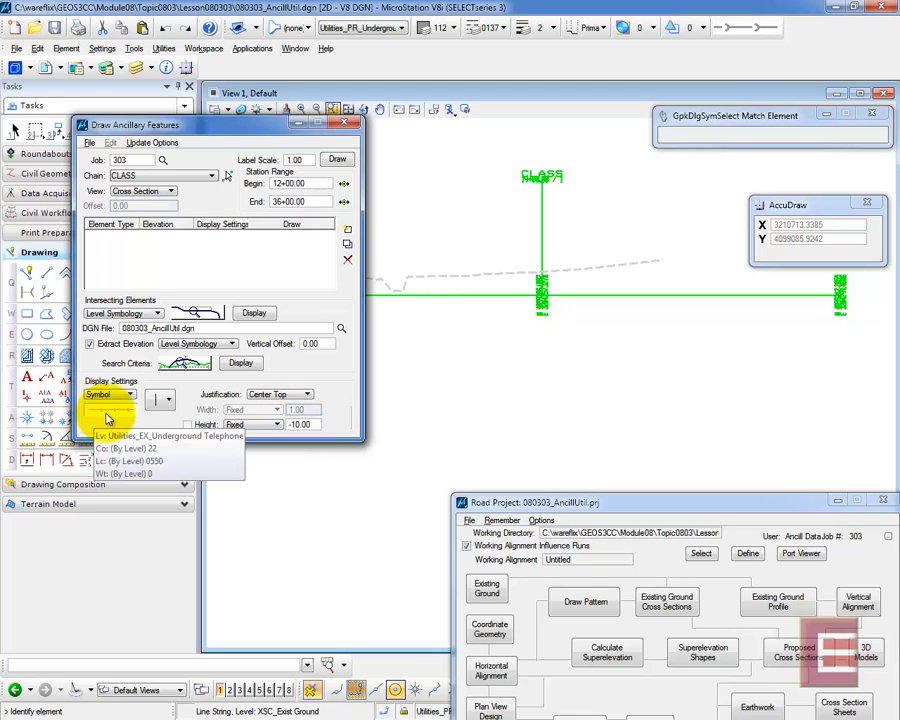
type("-")
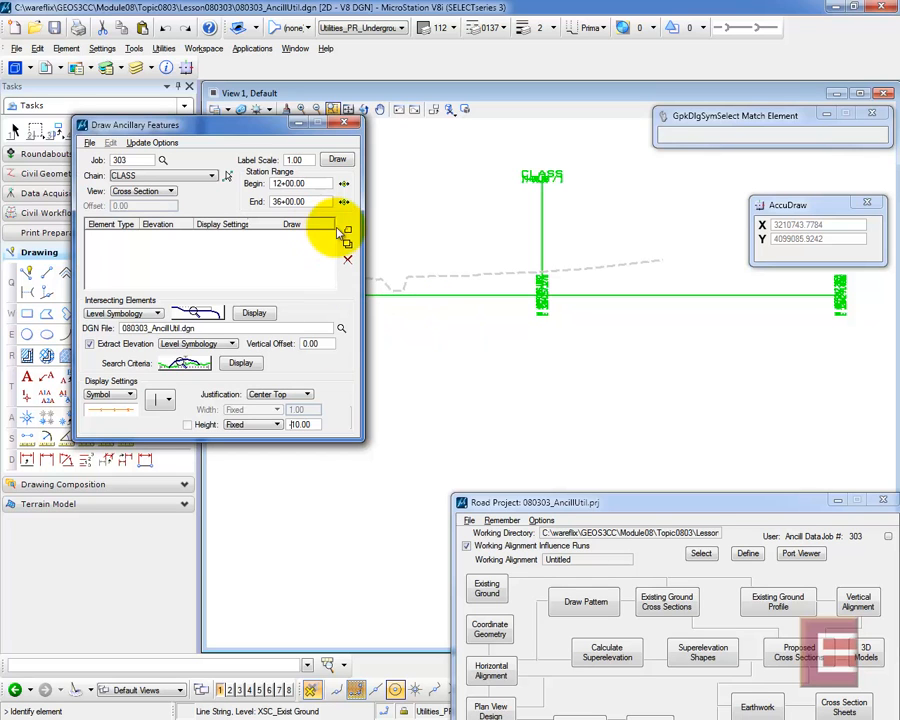
left_click(348, 231)
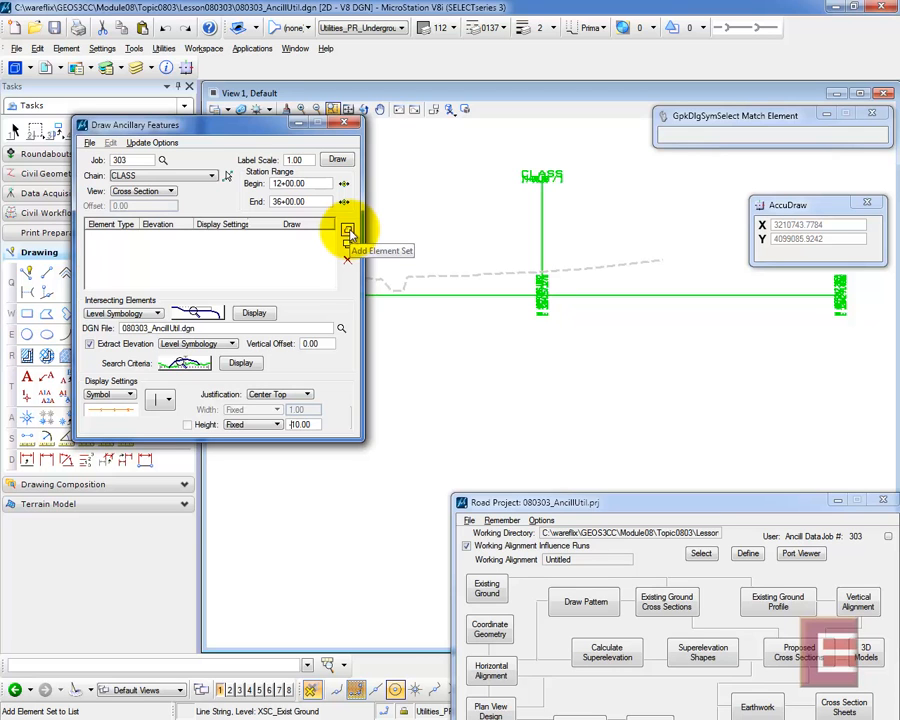
left_click(348, 231)
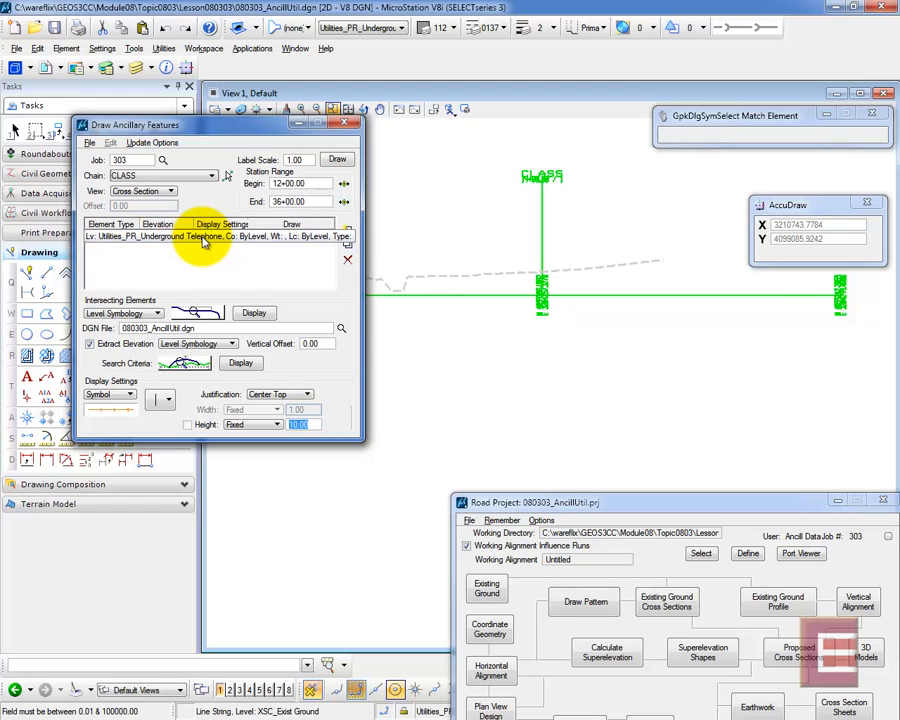
Reset the intersecting elements' symbology criteria and match them to the underground water line in the plan
scroll(766, 320, "down", 6)
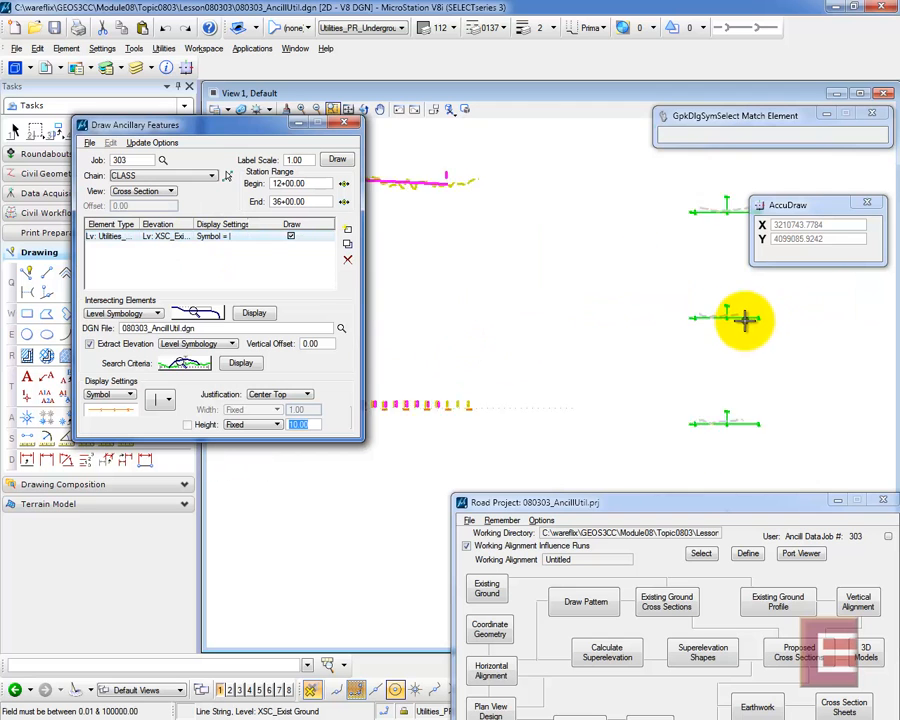
scroll(744, 324, "down", 3)
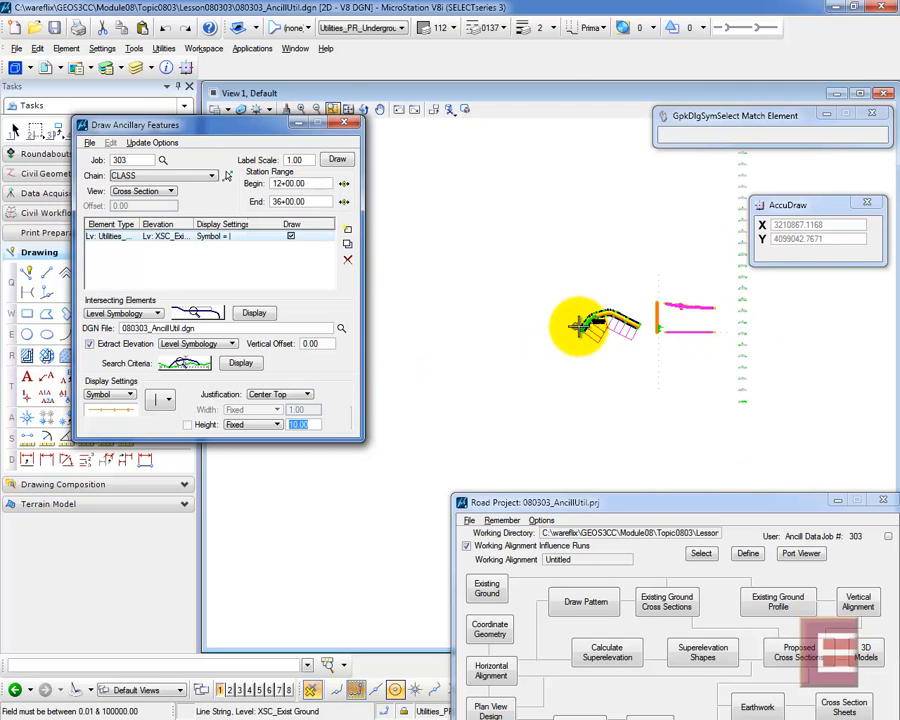
scroll(592, 325, "up", 6)
scroll(560, 320, "up", 5)
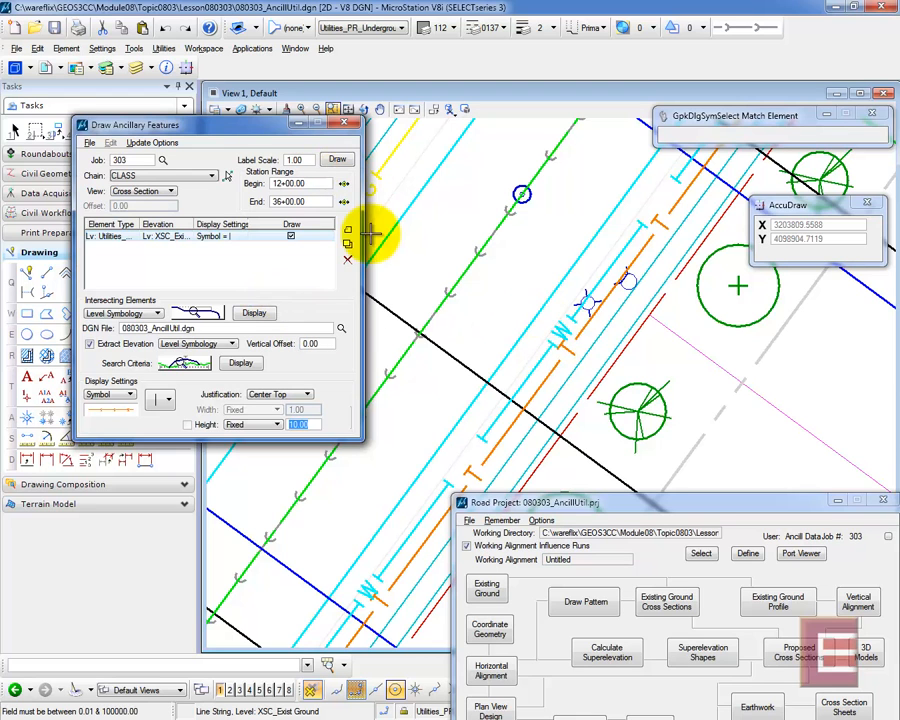
left_click(195, 313)
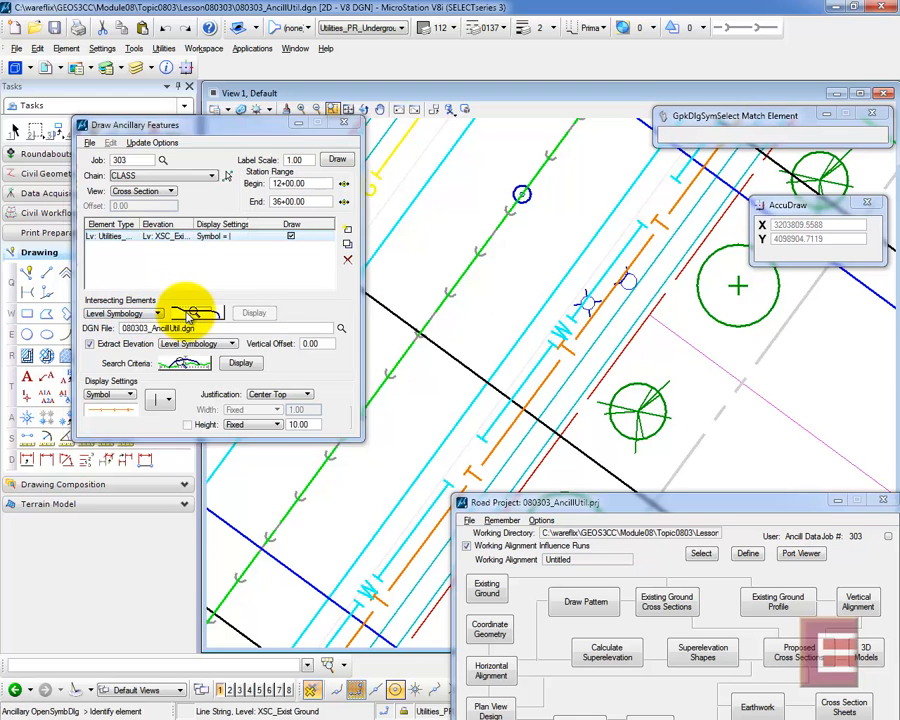
left_click(203, 270)
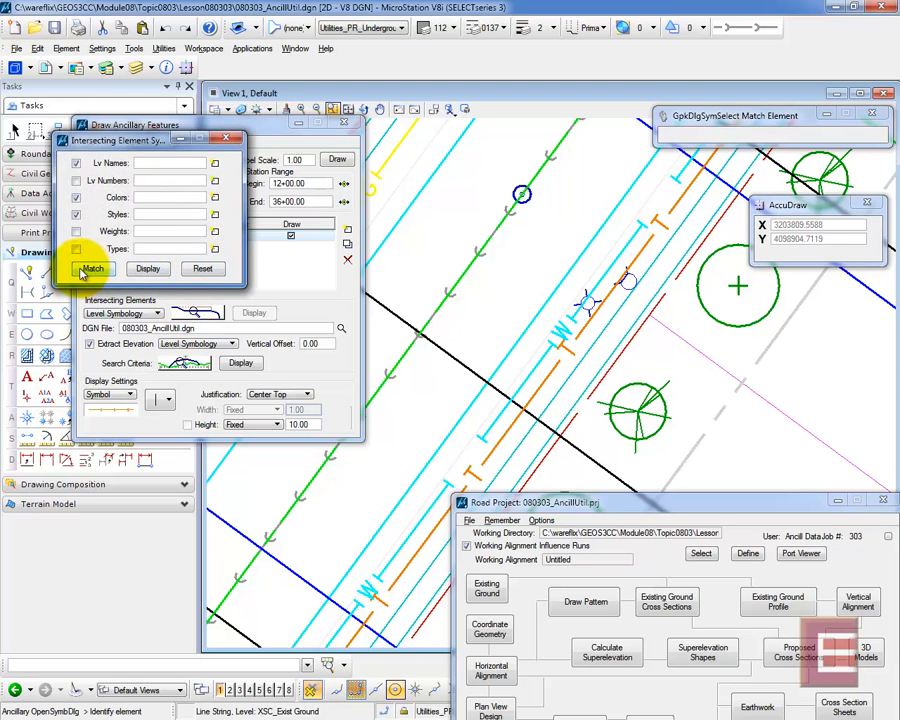
left_click(525, 379)
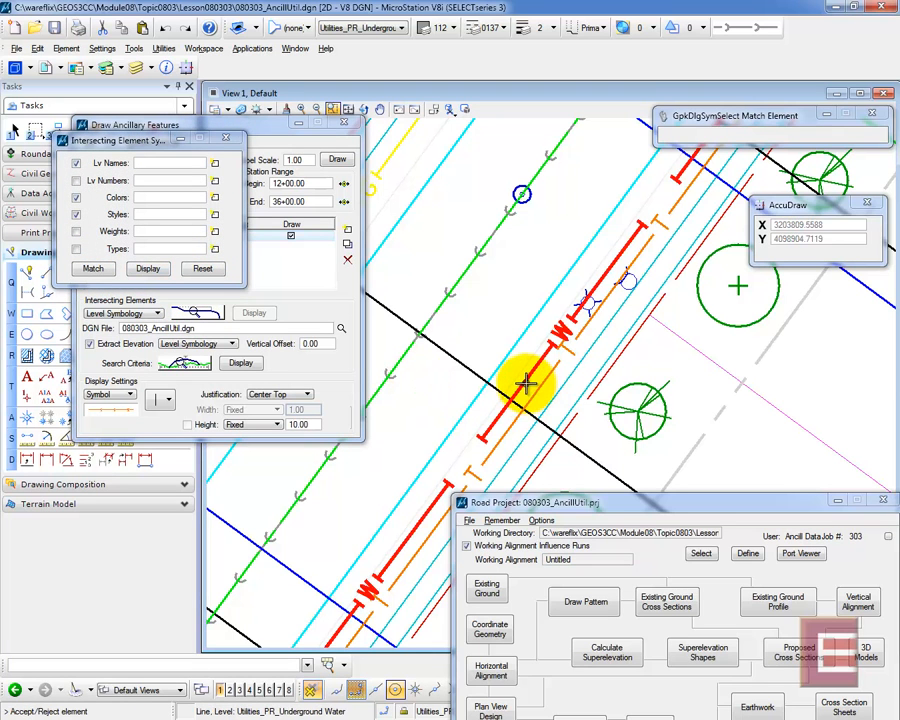
left_click(490, 324)
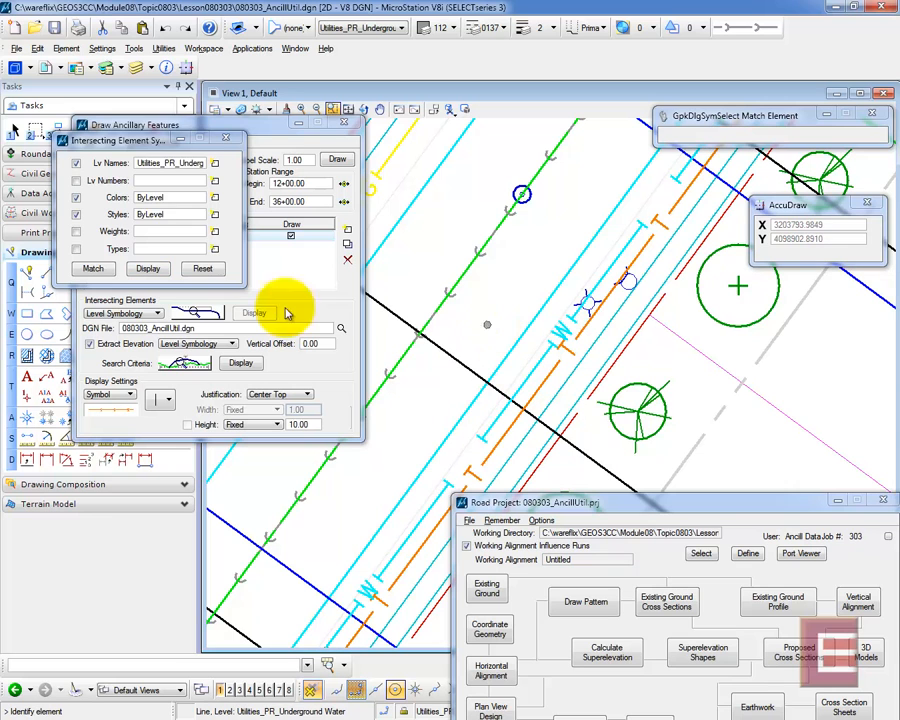
left_click(226, 140)
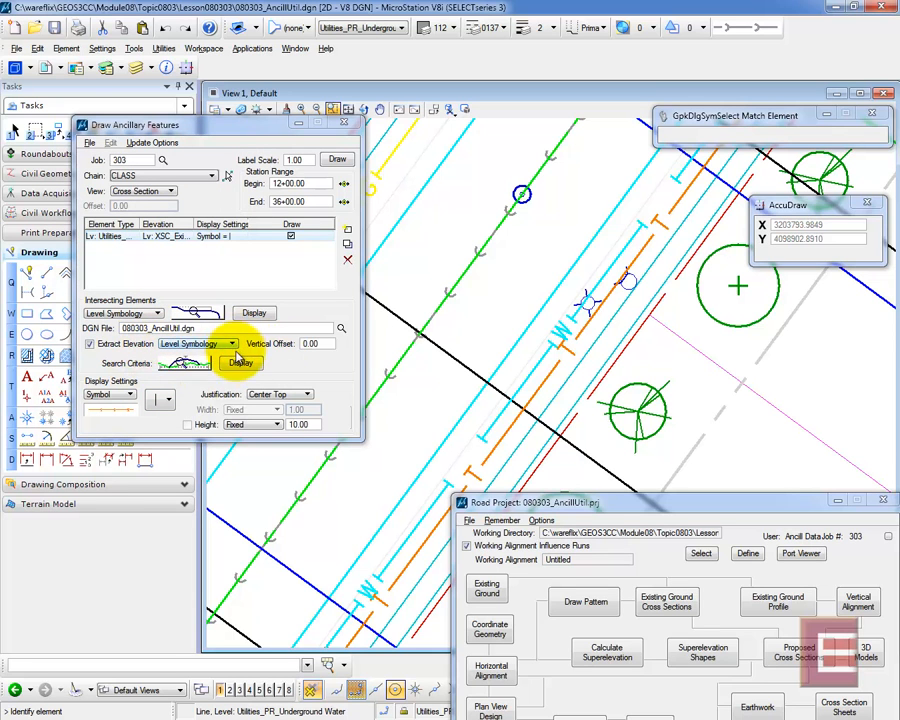
Set the symbol's symbology level to Utilities_EX_Underground Water and add the water element set to the list
left_click(111, 414)
left_click(455, 218)
scroll(455, 218, "up", 1)
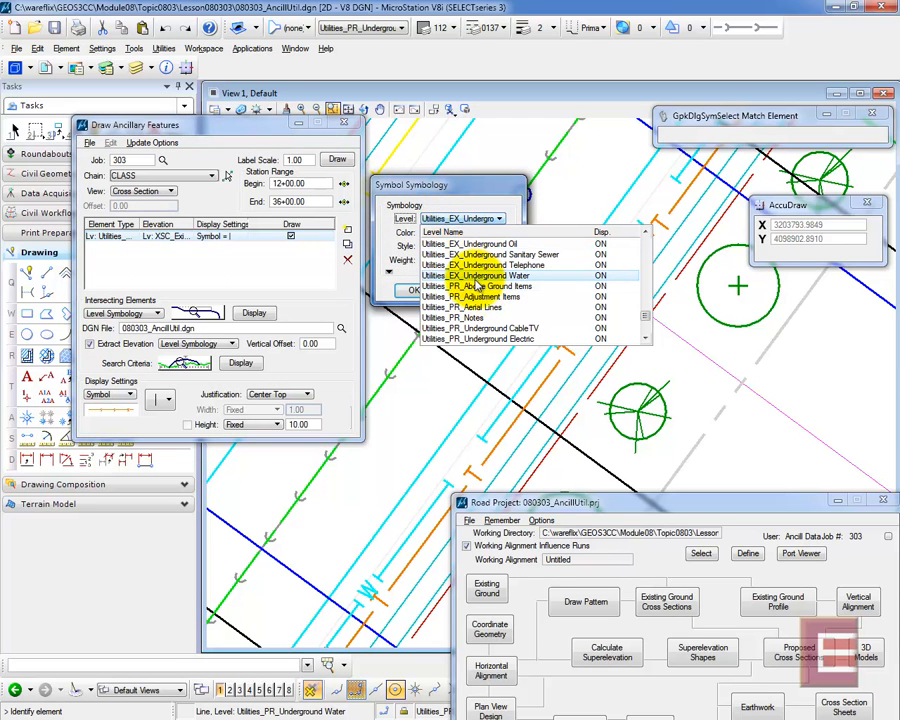
scroll(485, 290, "up", 1)
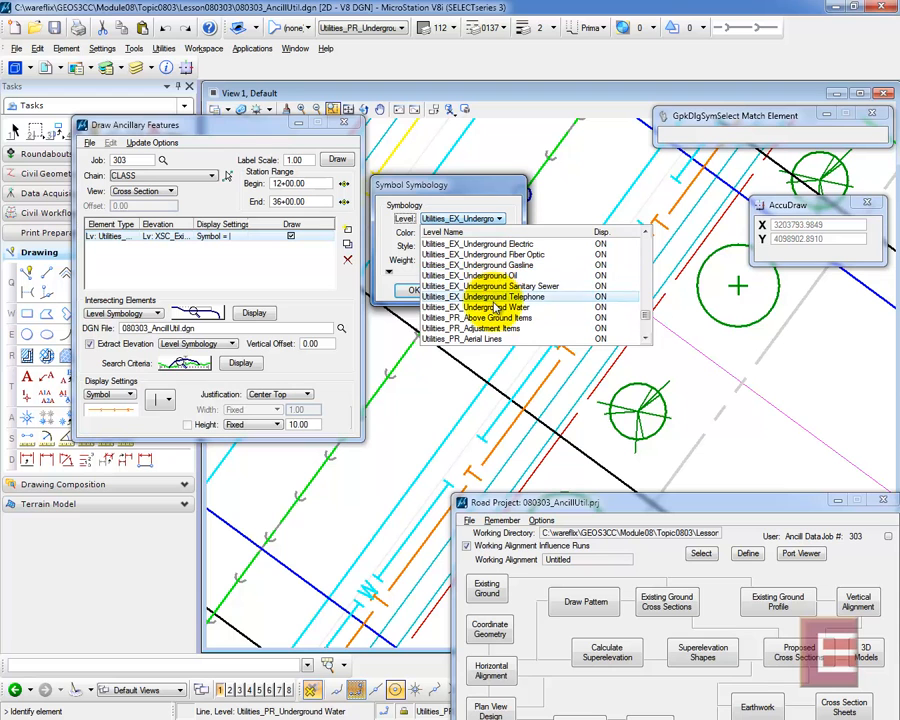
left_click(495, 307)
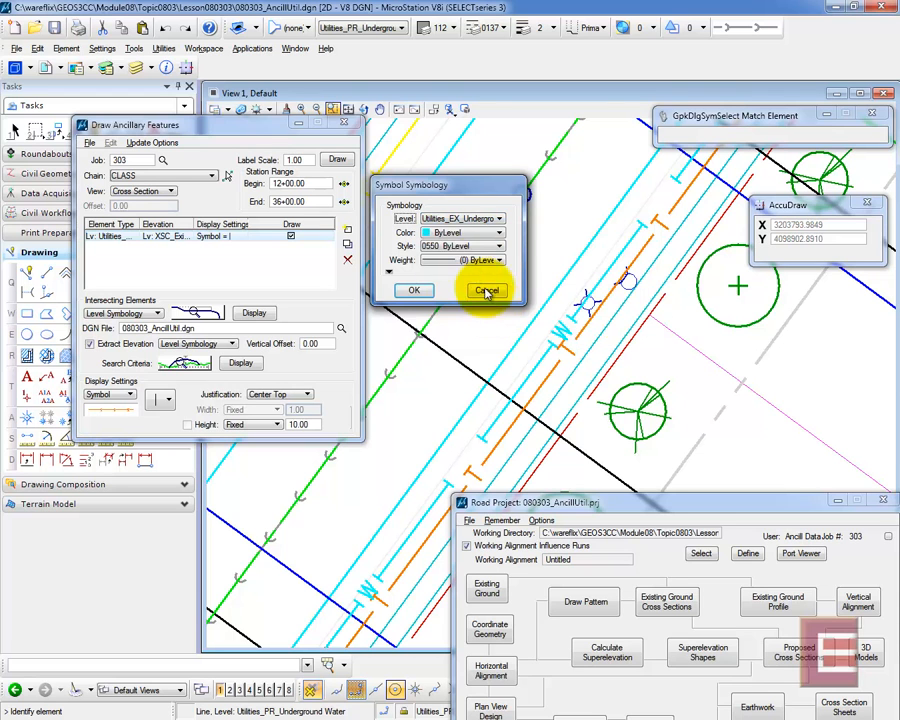
left_click(424, 292)
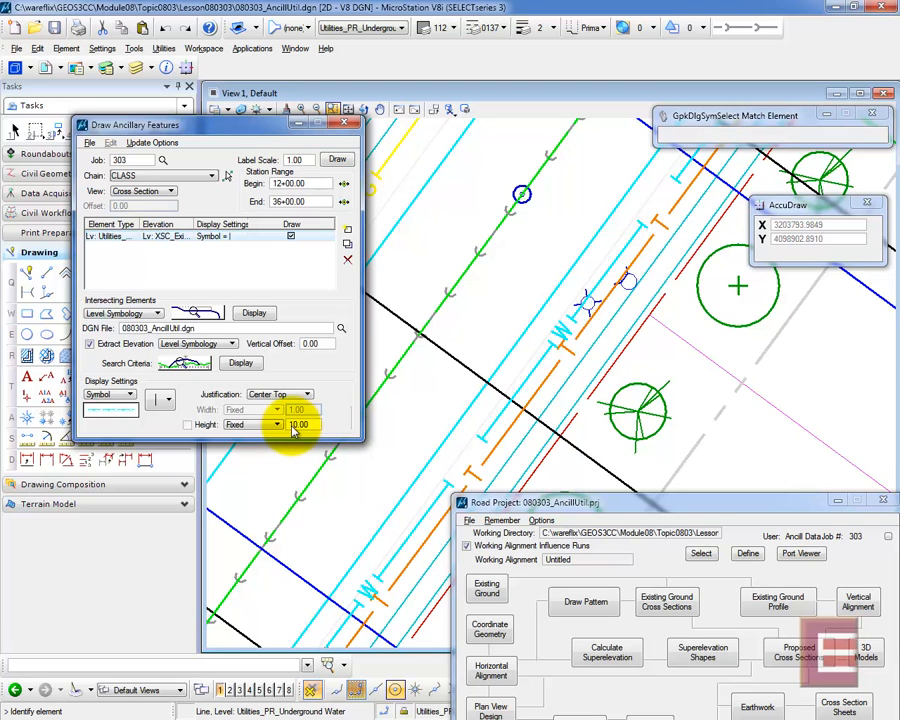
left_click(347, 231)
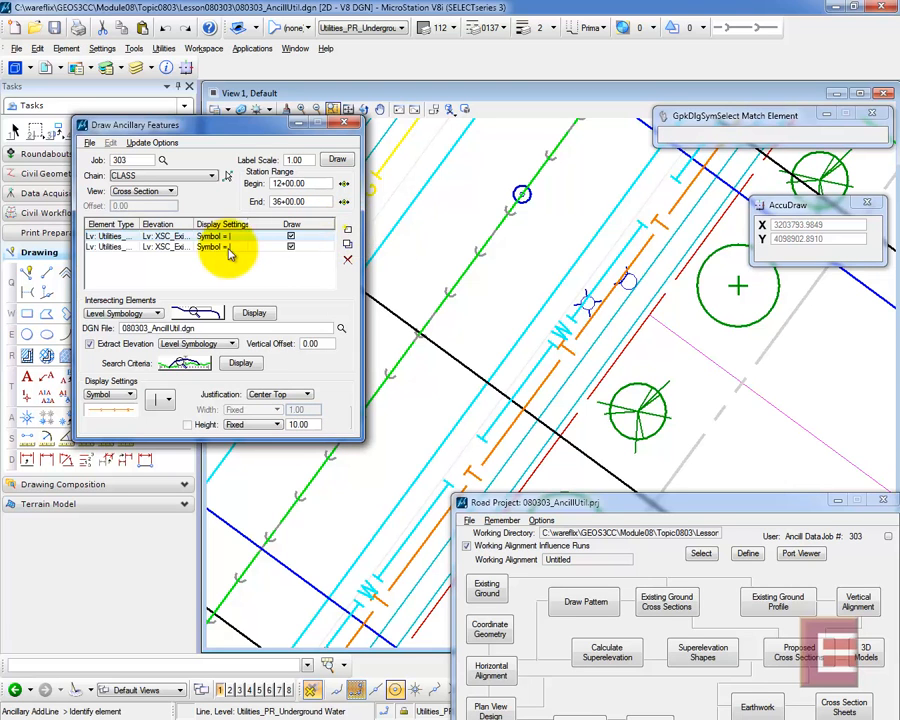
Reset the intersecting elements' symbology criteria and match them to the yellow underground gas line in the plan
mouse_move(195, 318)
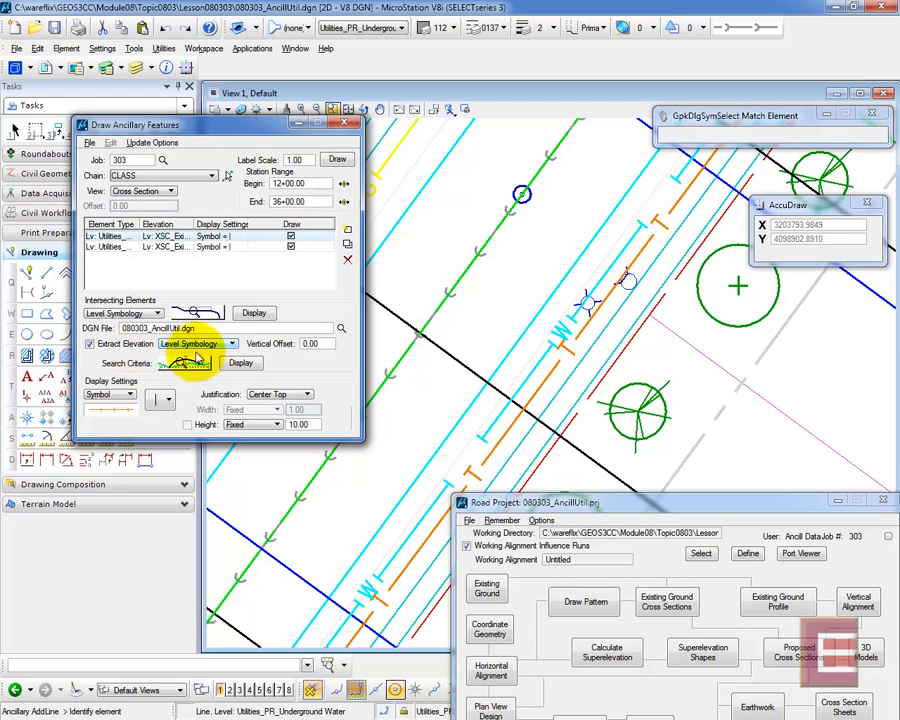
left_click(195, 313)
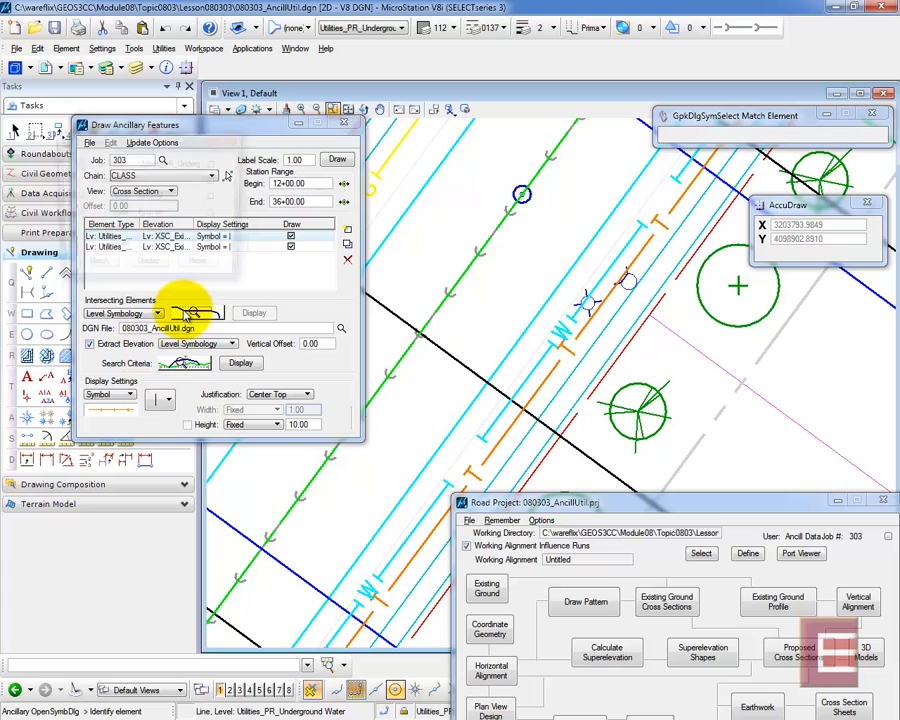
left_click(203, 268)
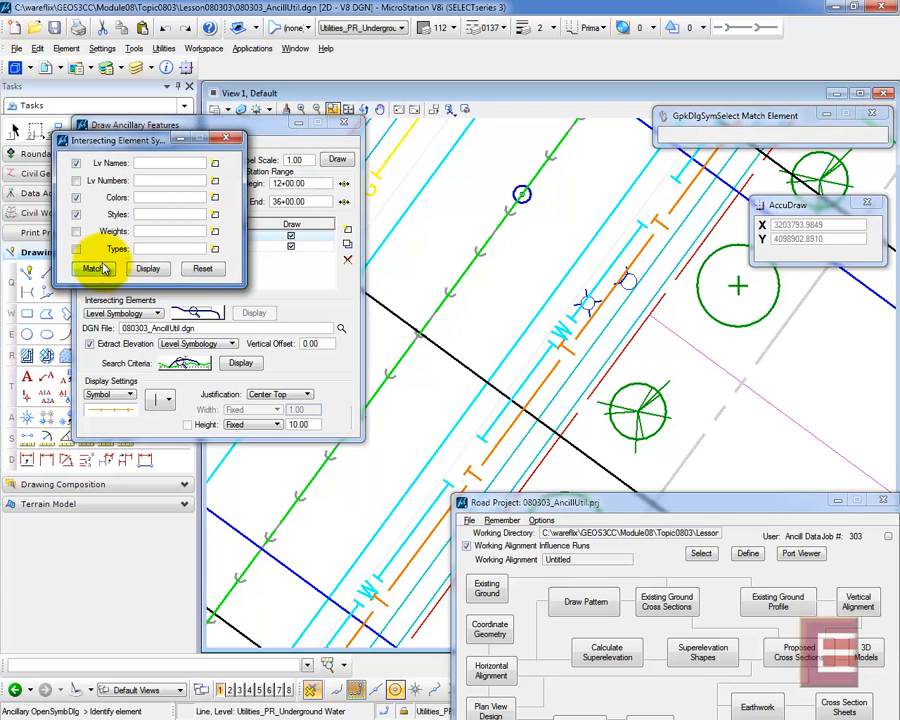
left_click(380, 178)
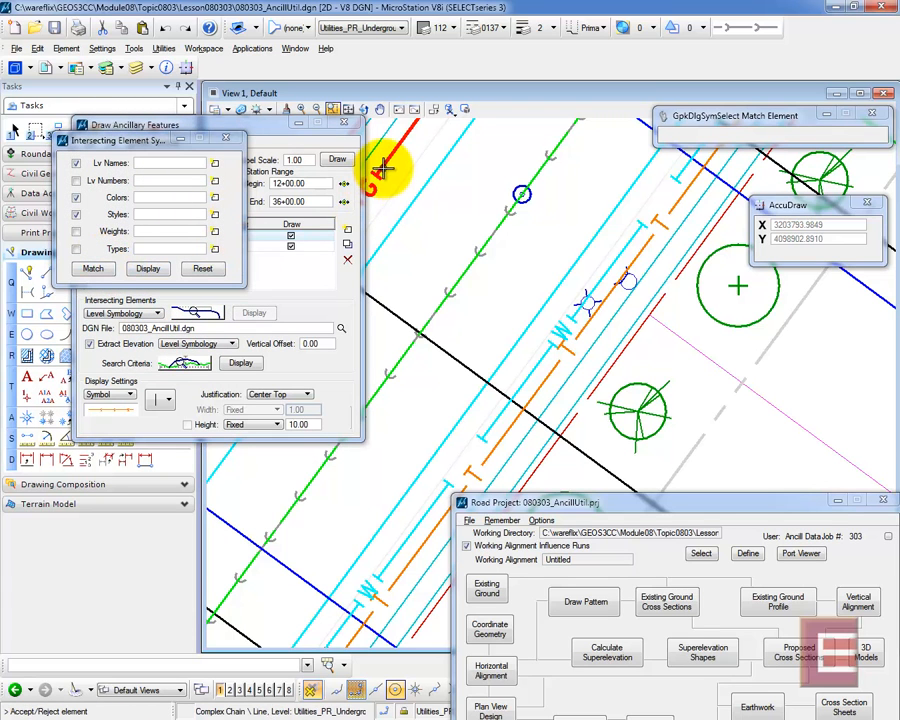
left_click(463, 182)
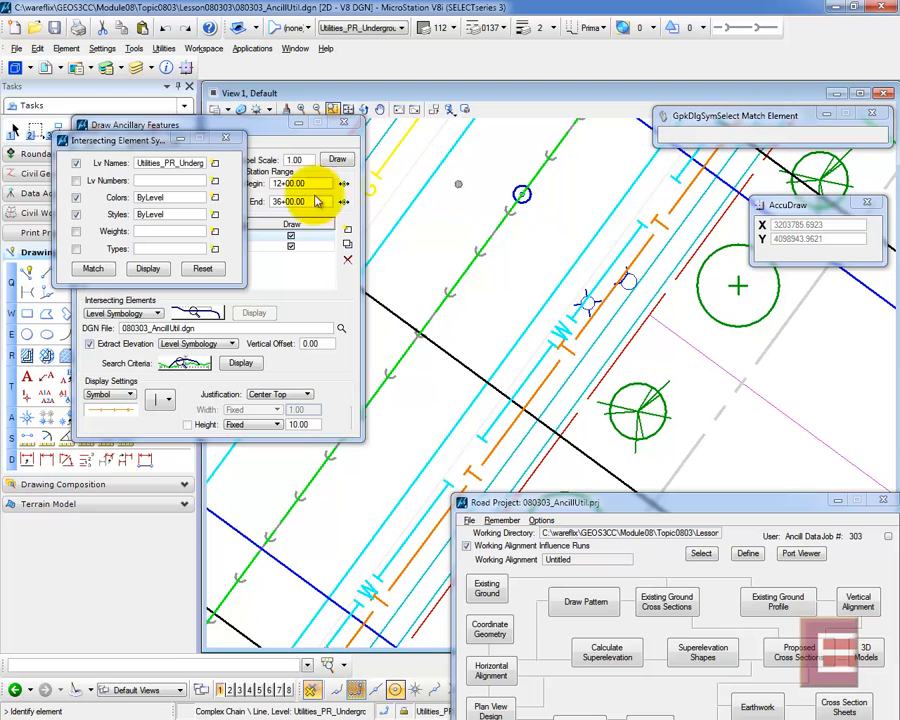
left_click(233, 139)
Set the symbol's symbology level to Utilities_EX_Underground Gasline and add the gas element set to the list
double_click(213, 235)
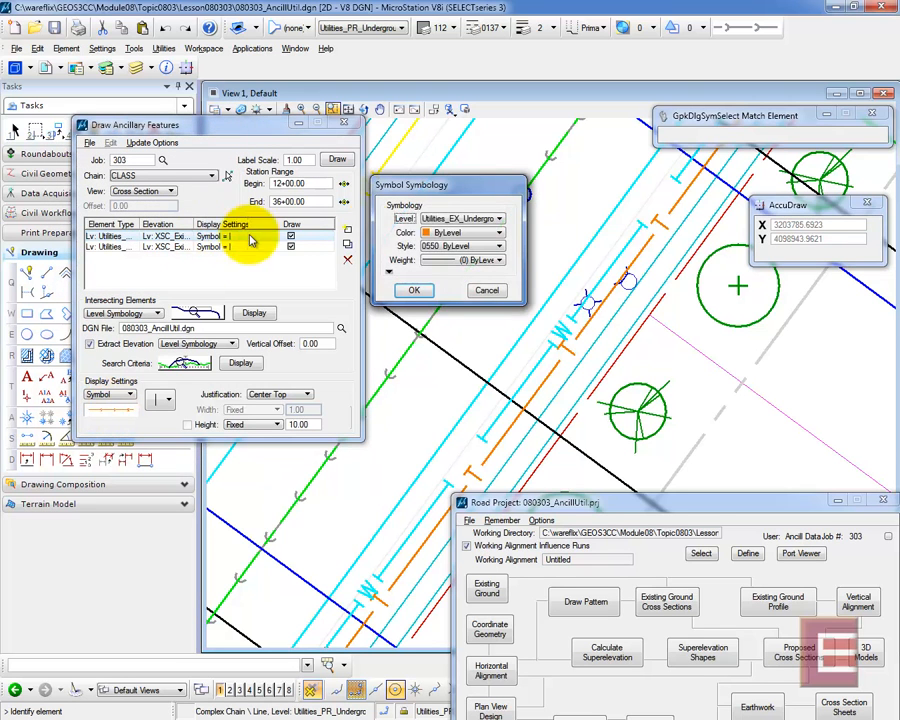
left_click(458, 222)
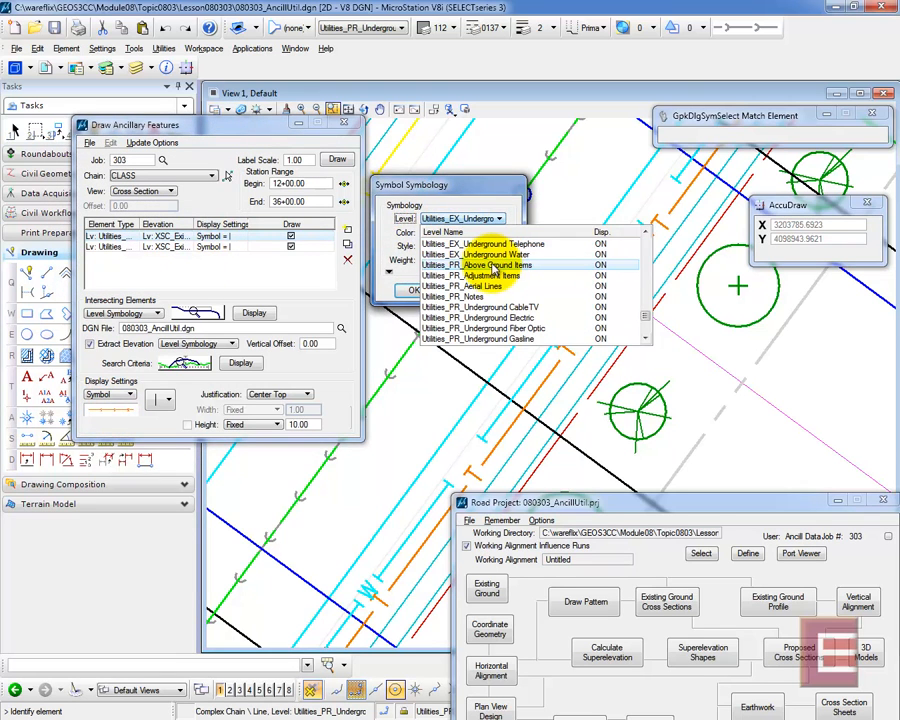
scroll(495, 250, "up", 1)
left_click(493, 245)
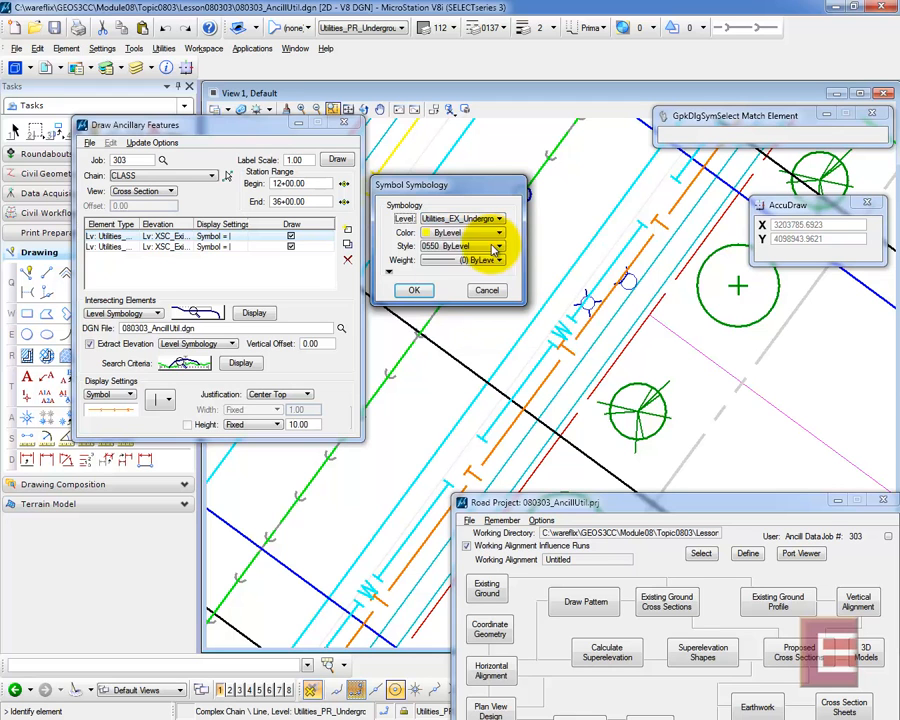
left_click(415, 292)
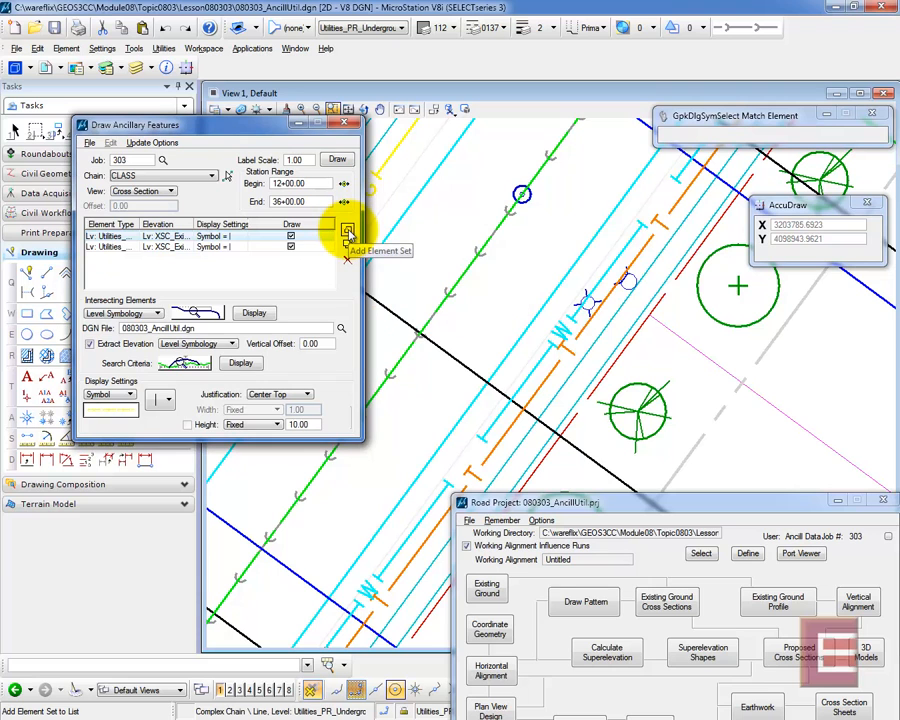
left_click(347, 231)
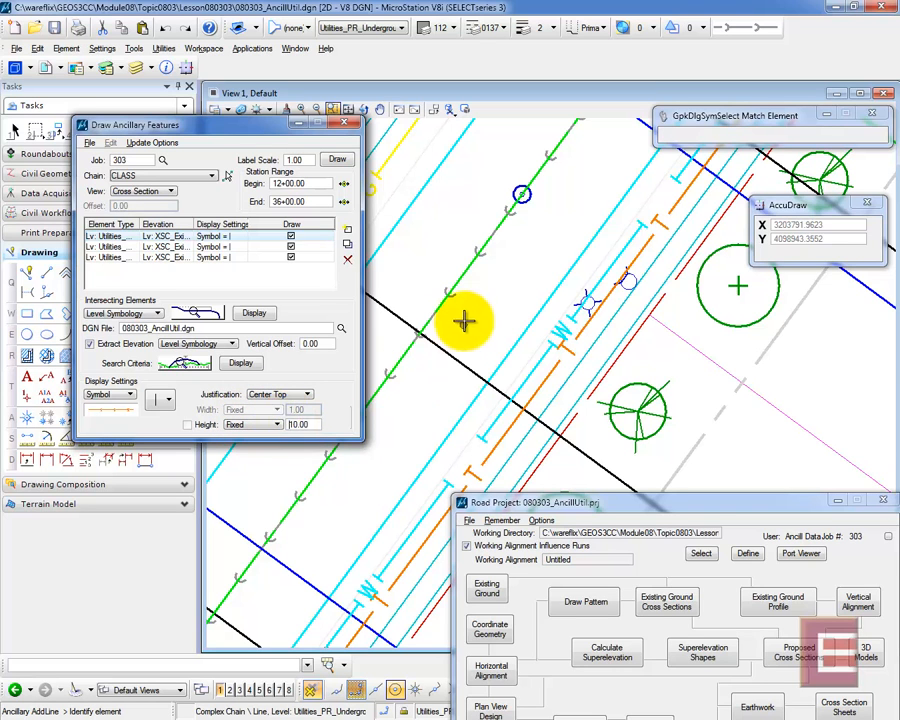
Draw all listed utilities on the cross sections at label scale 1.00, using Delete Non-Modified Elements and Redraw
scroll(400, 309, "down", 6)
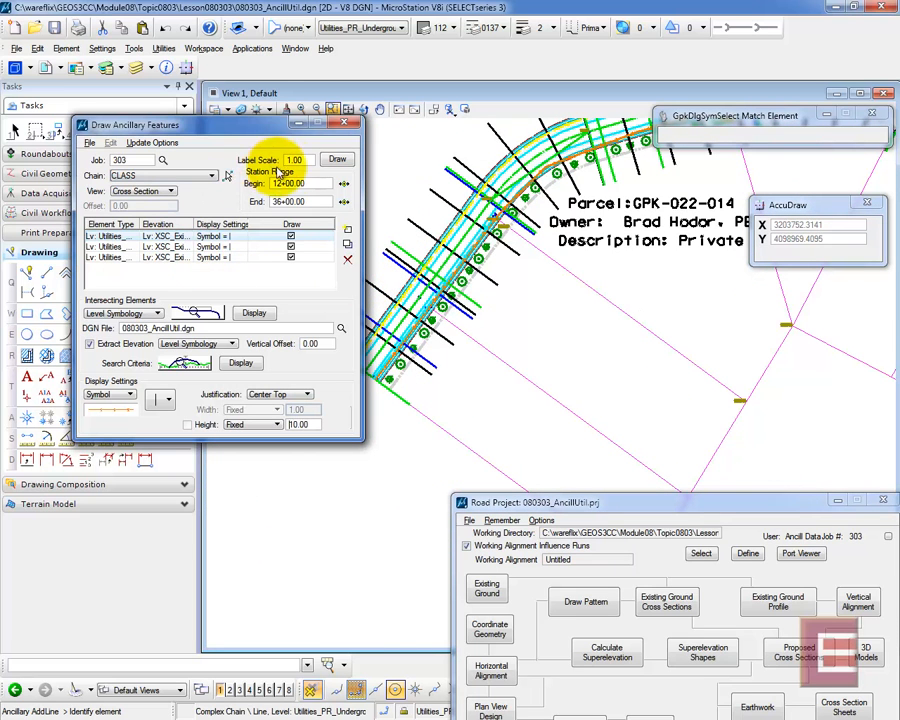
double_click(293, 160)
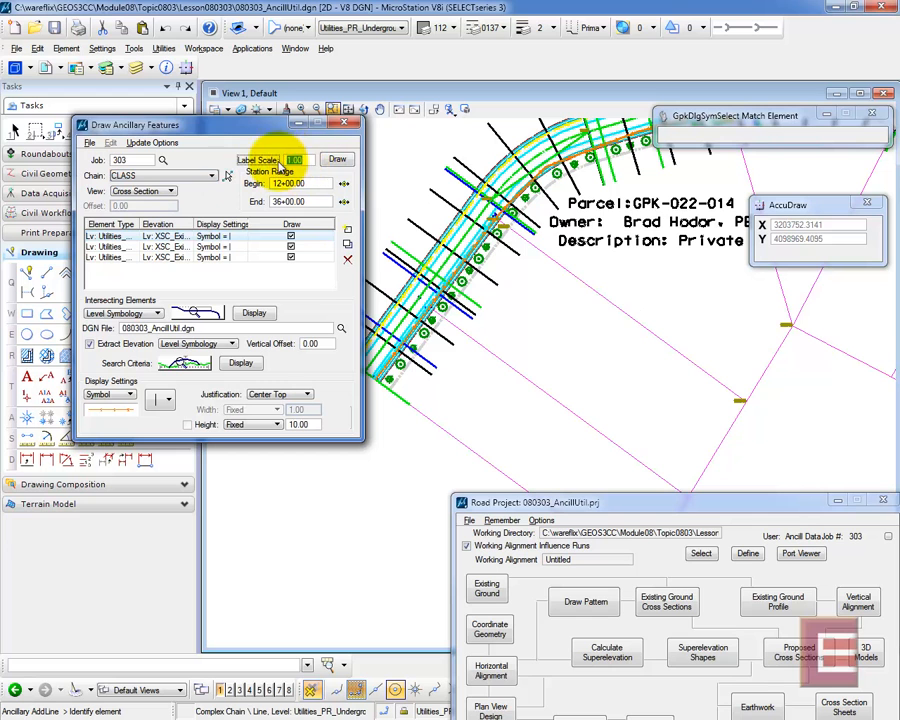
left_click(337, 161)
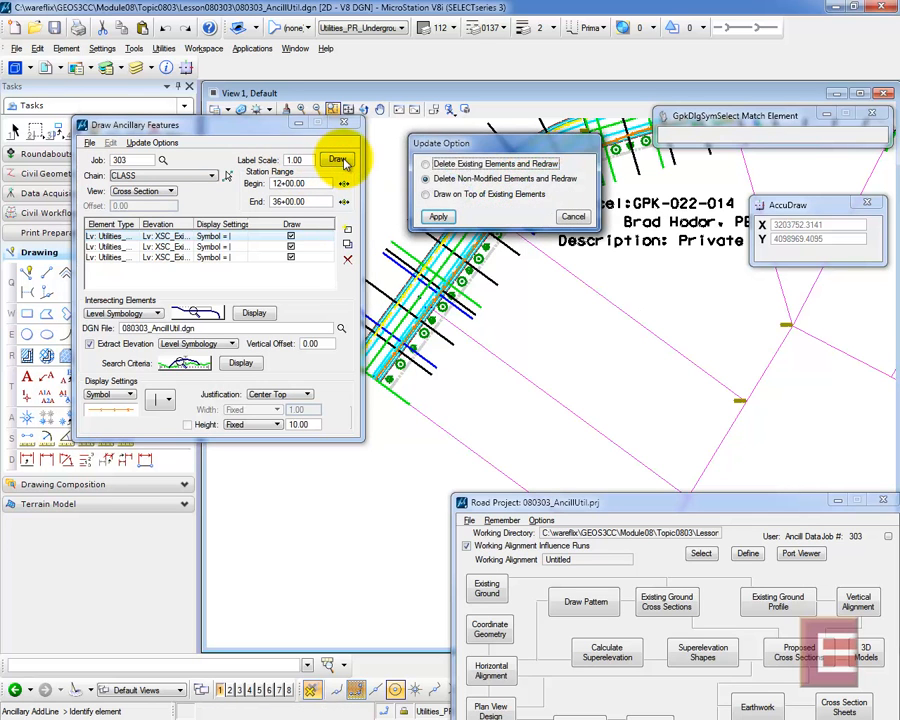
left_click(438, 218)
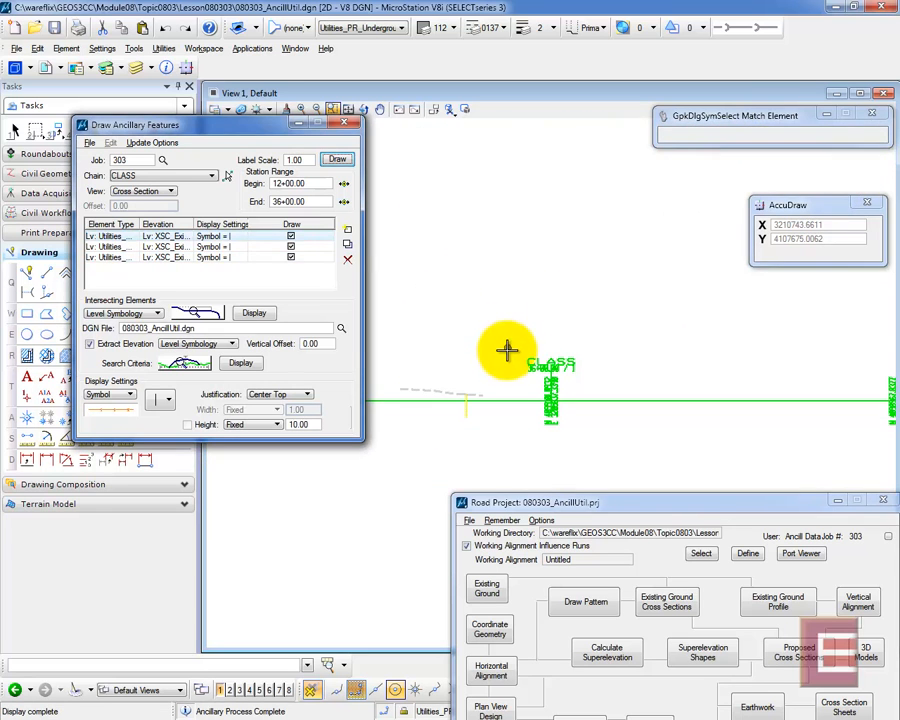
Examine the gas and telephone symbols drawn on the 36+00.00 cross section and on sections farther down the sheet
scroll(545, 303, "down", 2)
scroll(530, 330, "down", 2)
scroll(530, 325, "up", 5)
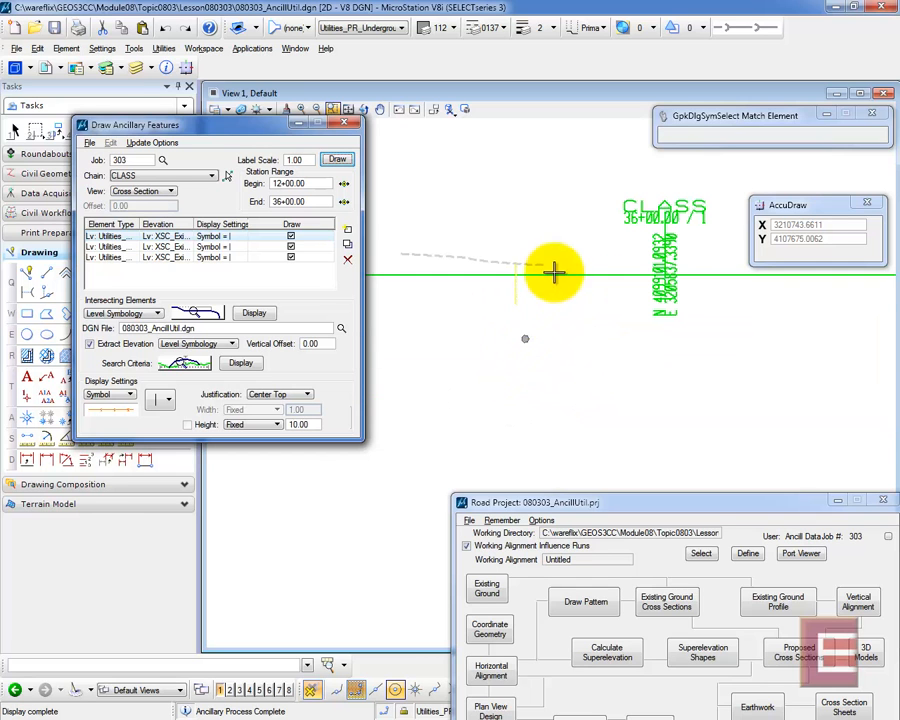
scroll(518, 262, "up", 3)
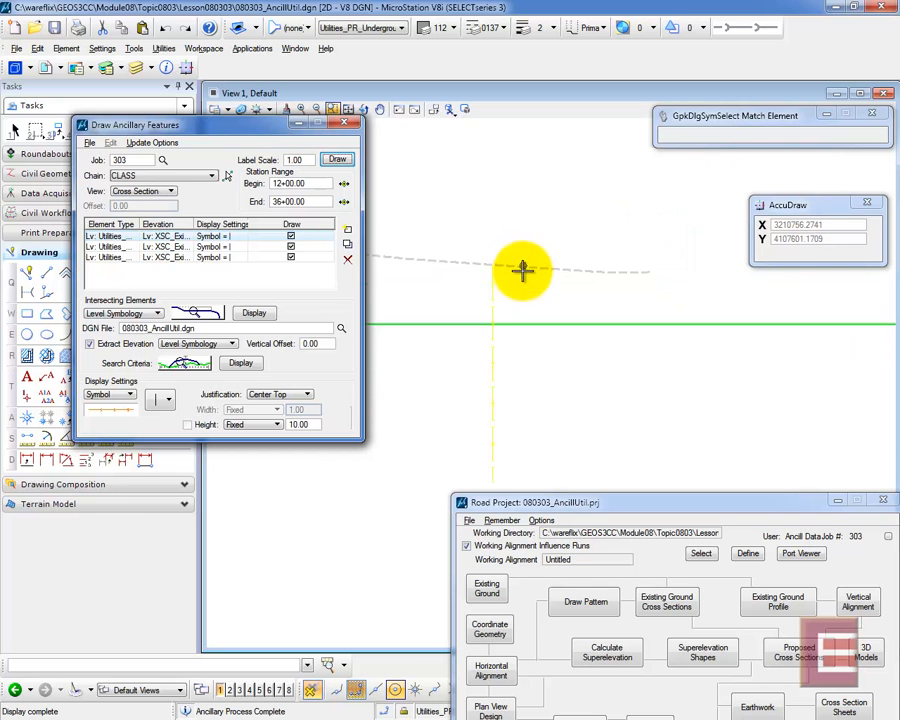
scroll(494, 288, "up", 3)
scroll(488, 286, "up", 4)
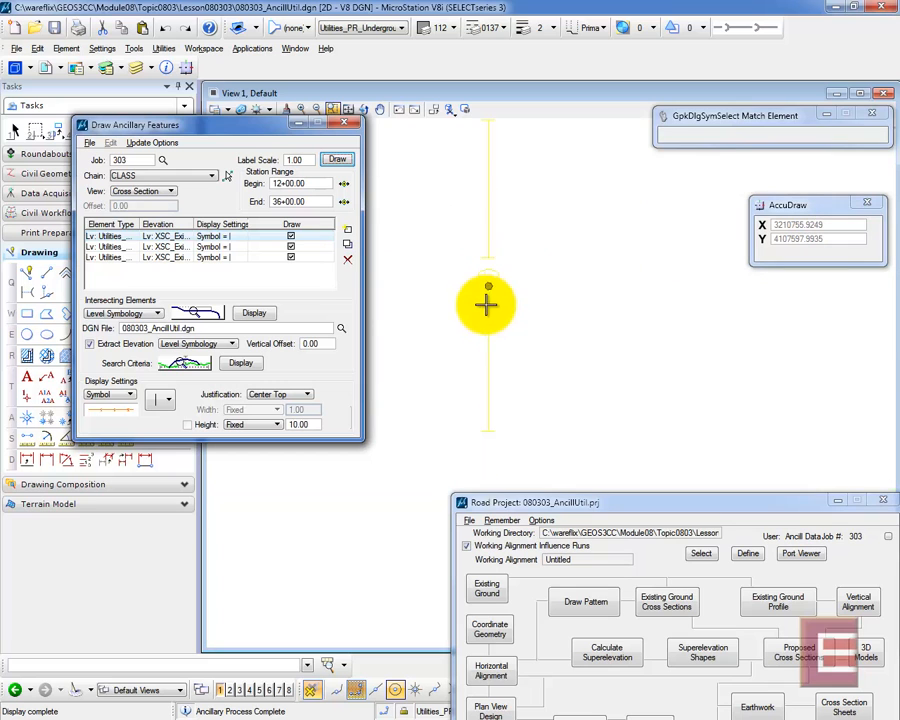
scroll(486, 252, "down", 10)
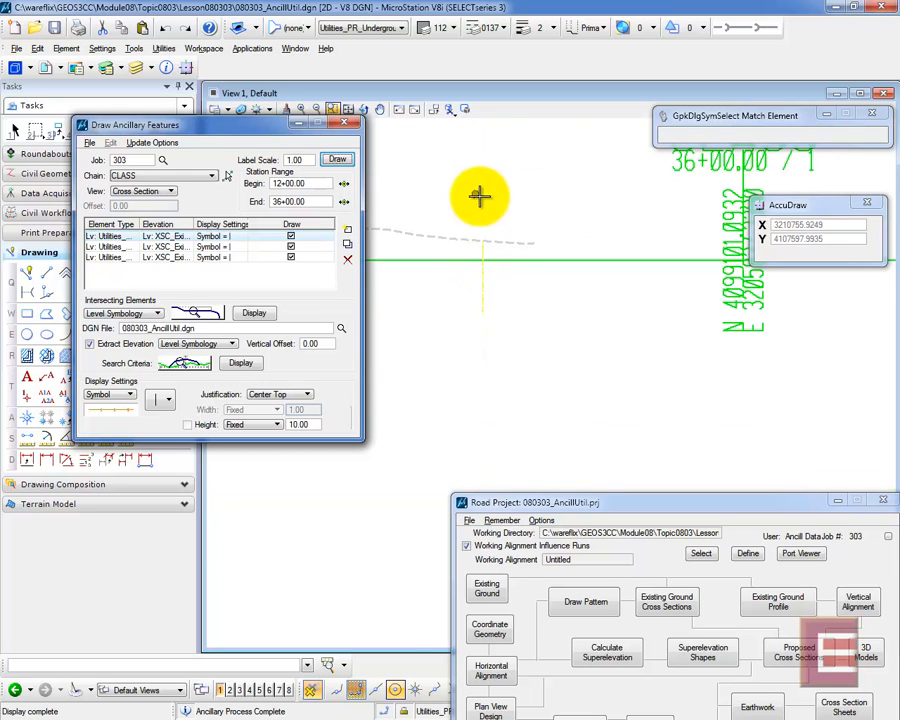
scroll(480, 190, "down", 10)
scroll(496, 400, "up", 6)
scroll(568, 402, "up", 6)
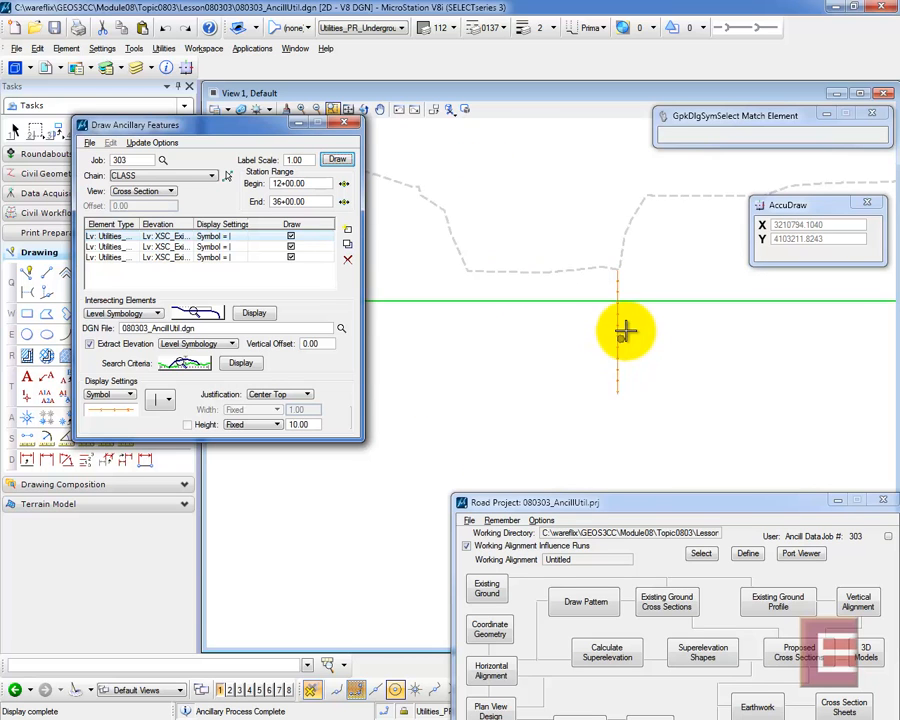
scroll(607, 286, "down", 5)
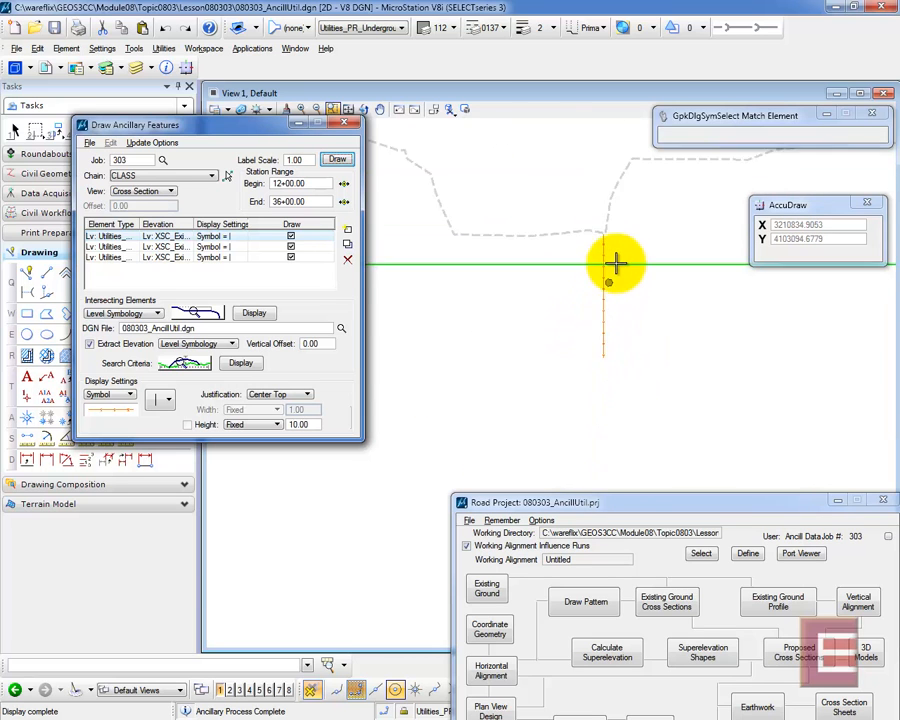
scroll(511, 254, "up", 5)
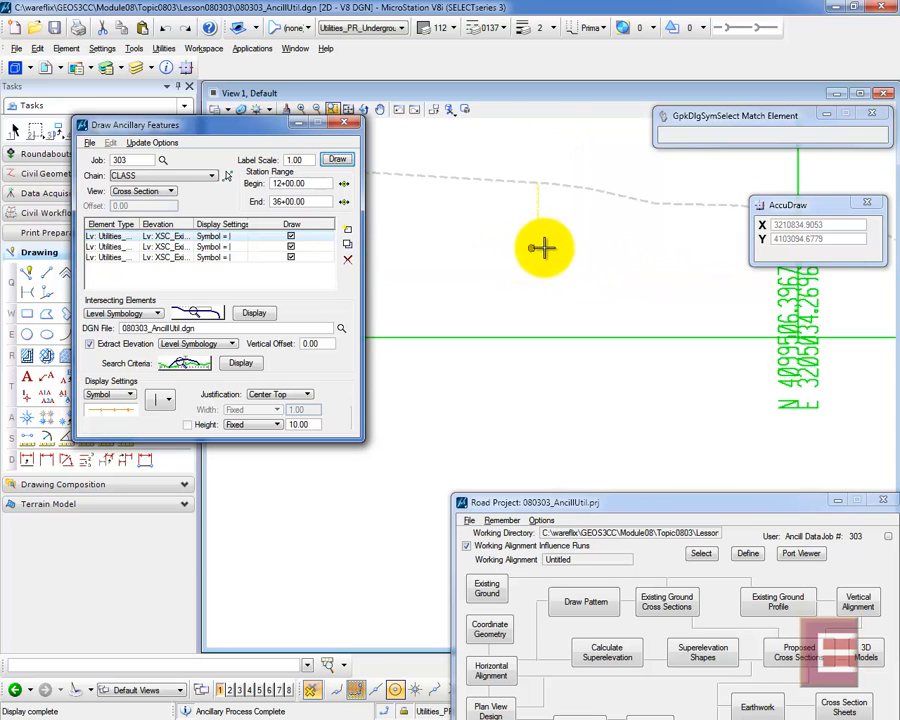
scroll(522, 200, "down", 3)
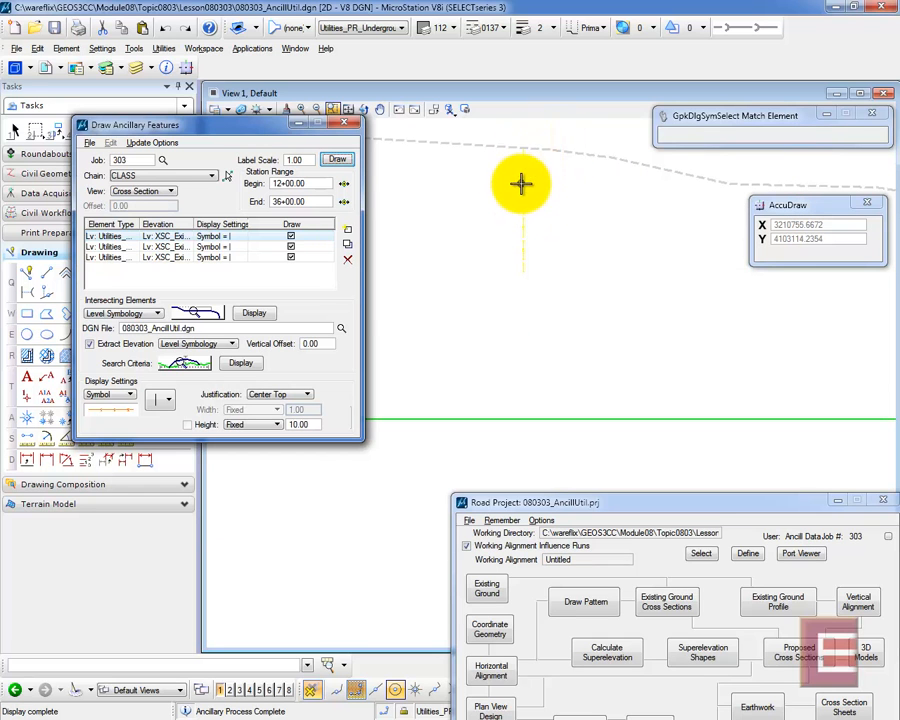
Examine the telephone, water and gas symbols on a cross section near the lower end of the column
scroll(503, 175, "down", 10)
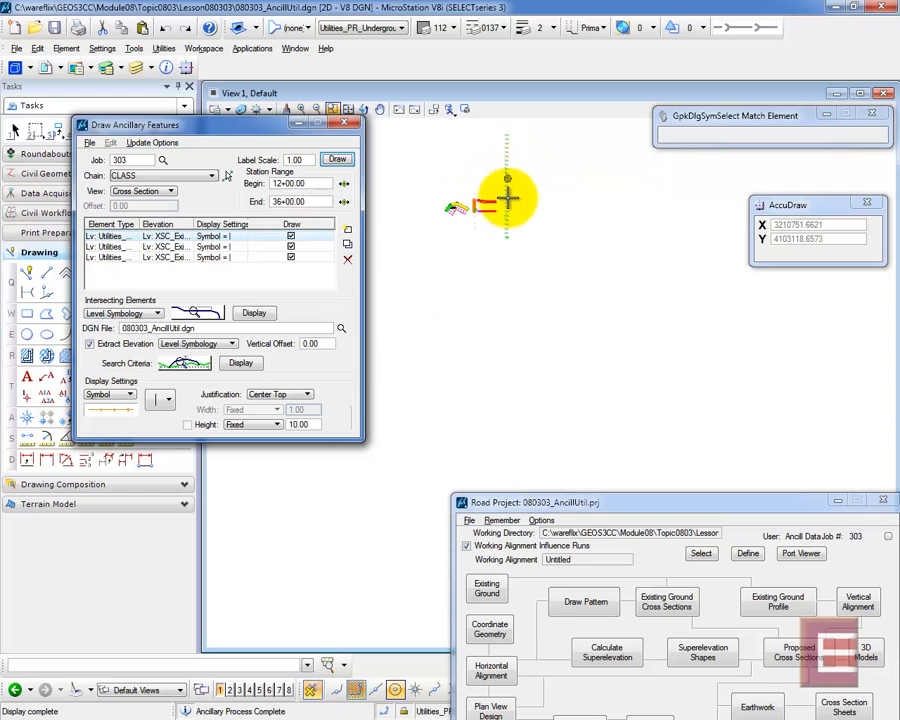
scroll(503, 220, "up", 5)
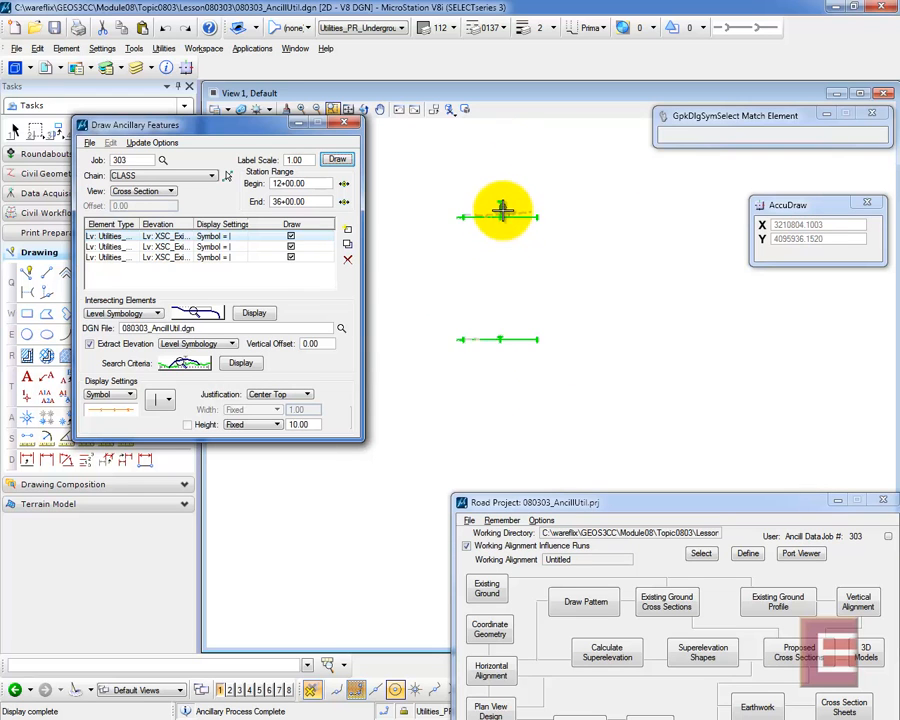
scroll(539, 211, "up", 6)
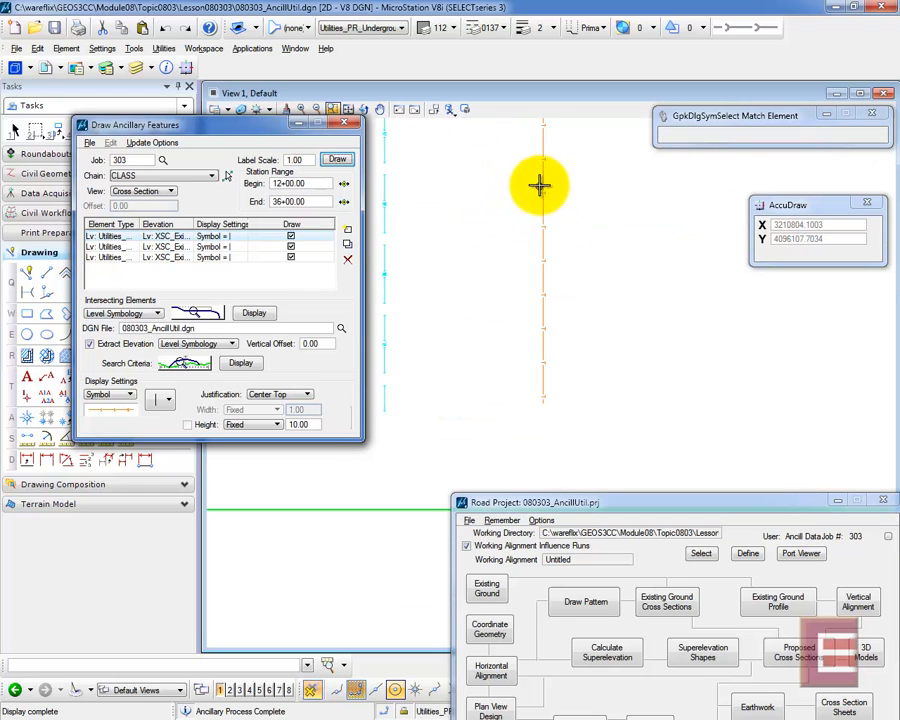
scroll(530, 198, "down", 3)
scroll(496, 200, "up", 6)
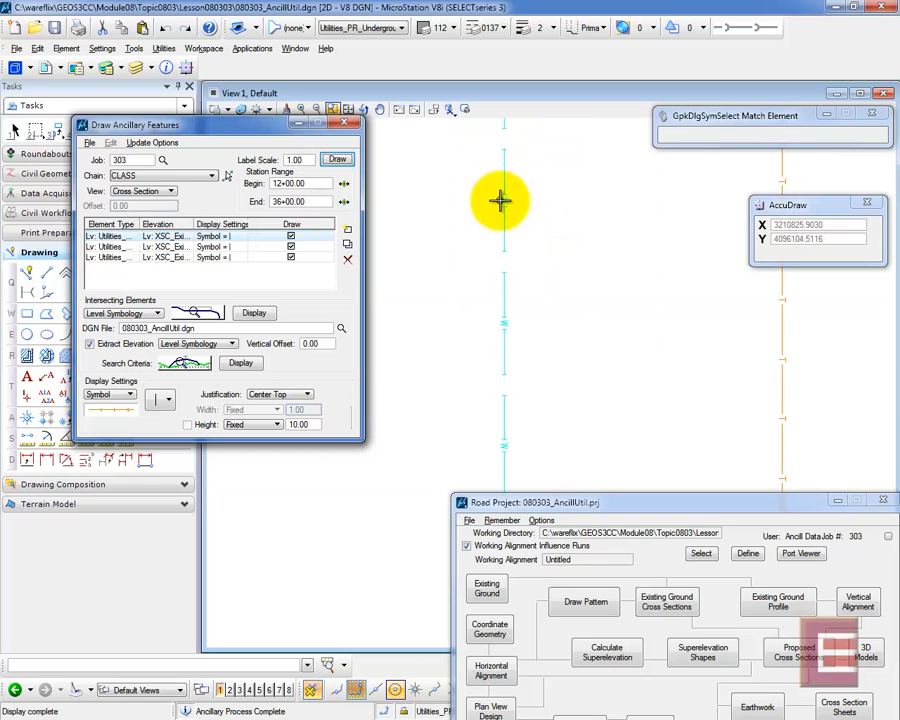
scroll(605, 233, "down", 3)
scroll(446, 241, "up", 6)
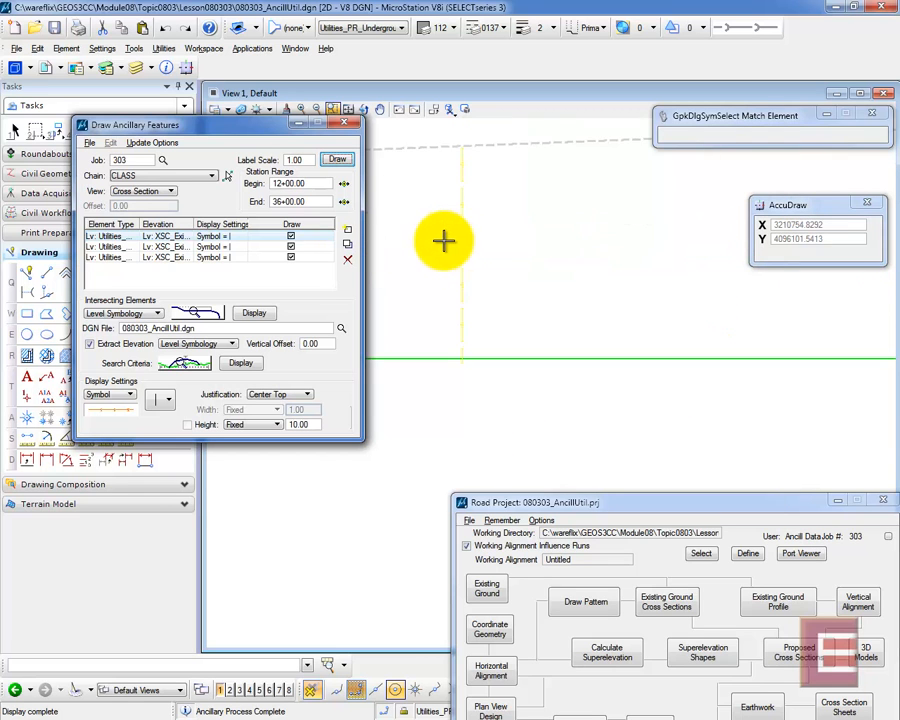
scroll(464, 243, "up", 3)
scroll(452, 248, "down", 3)
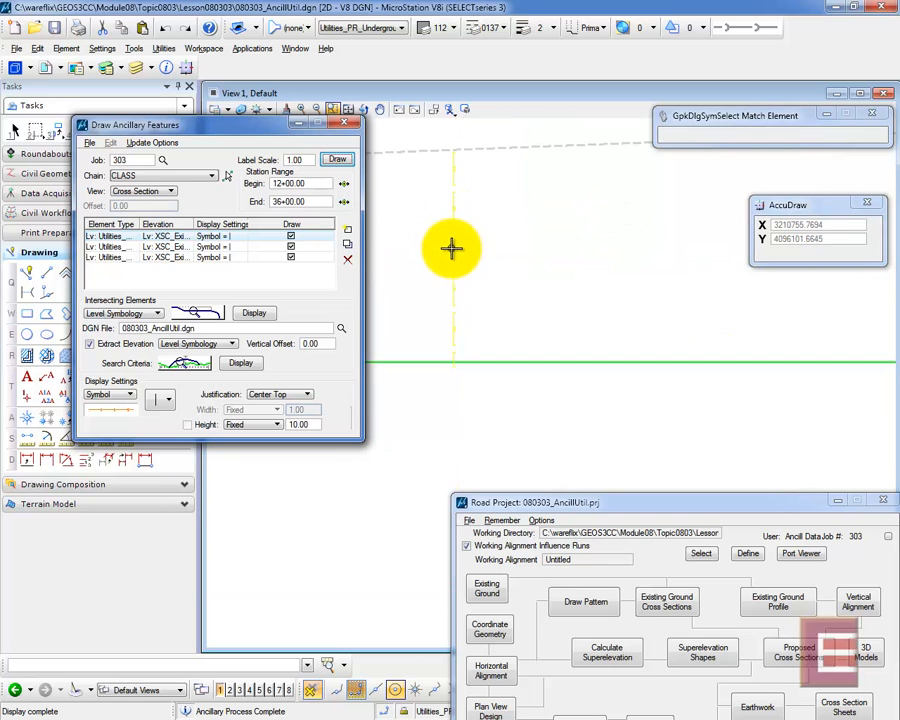